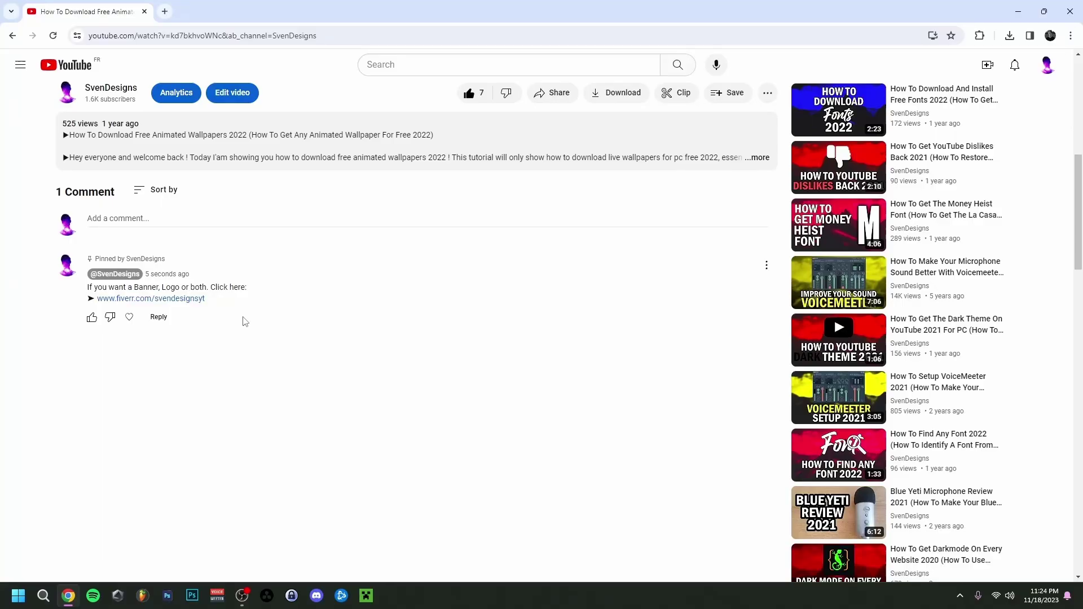
{"action": "left_click", "coordinate": [183, 301]}
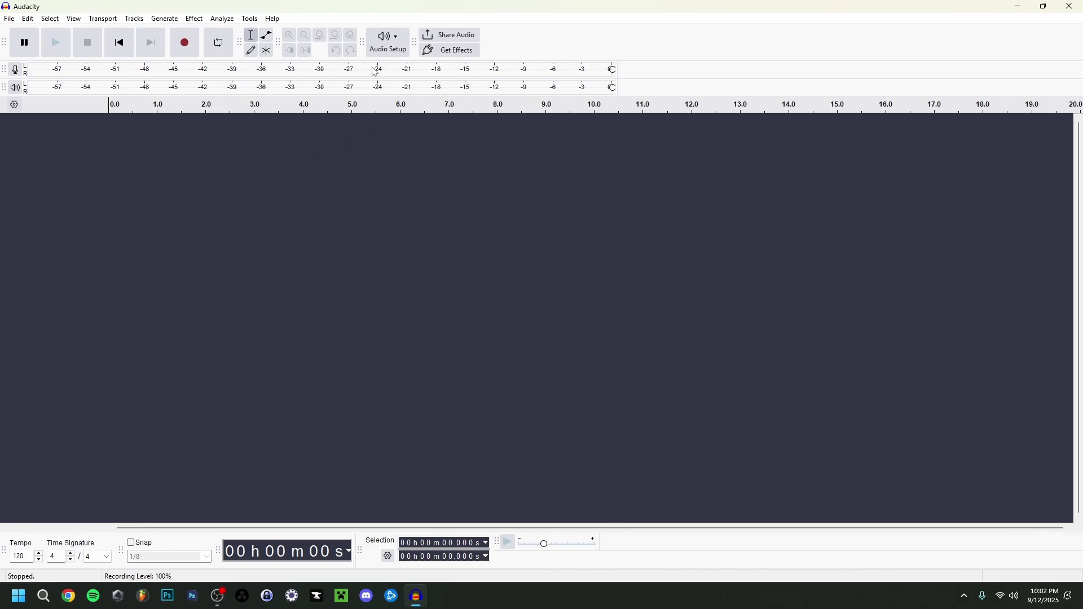
Step: In the audio settings, set the recording device to the Yeti Stereo Microphone and the recording channels to 1 (Mono)
{"action": "left_click", "coordinate": [400, 55]}
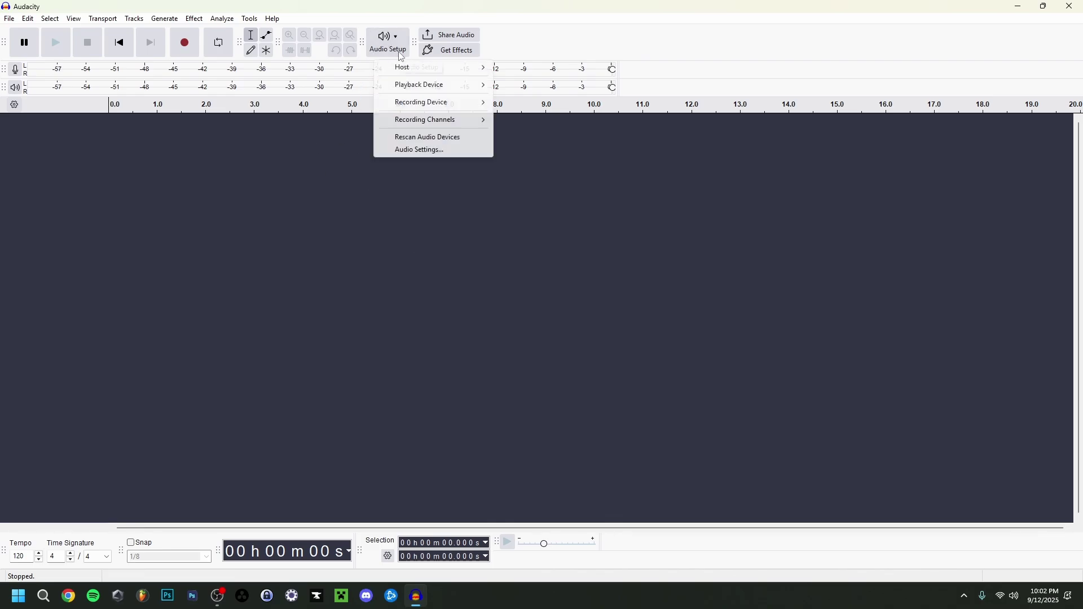
{"action": "left_click", "coordinate": [410, 157]}
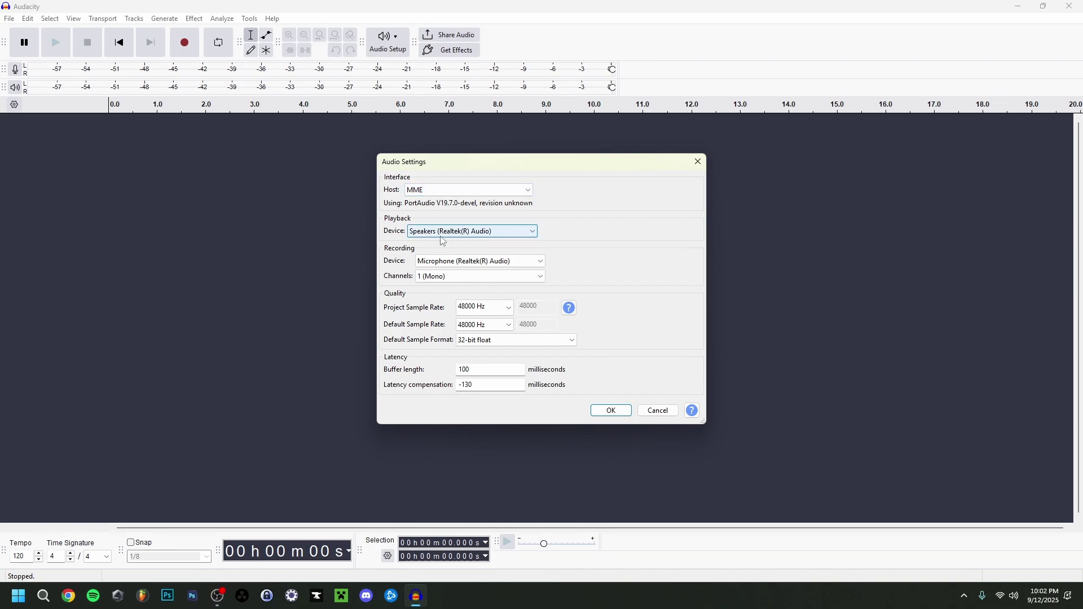
{"action": "left_click", "coordinate": [458, 266]}
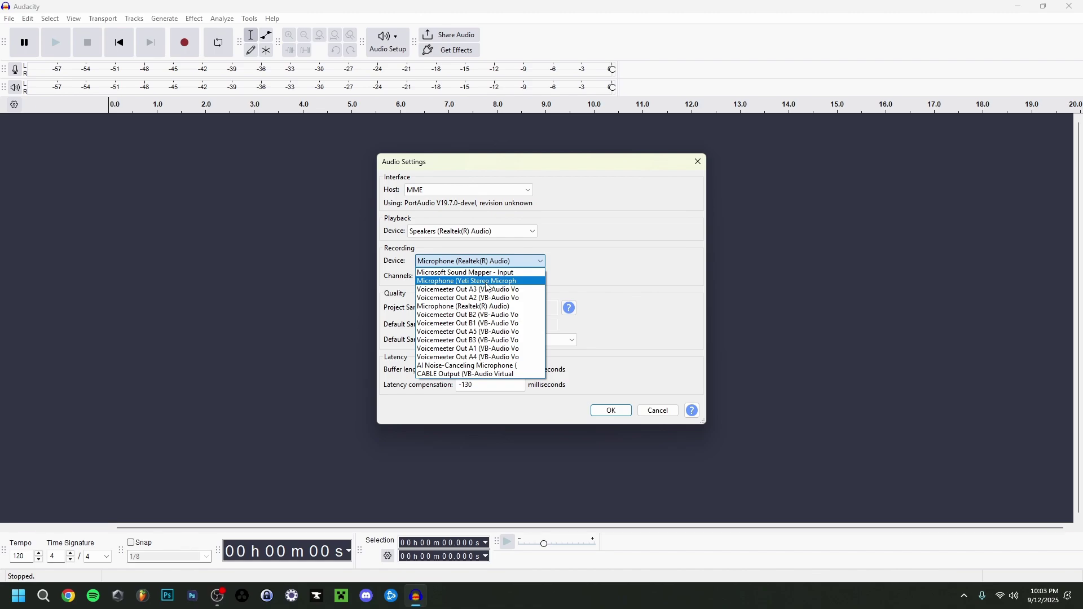
{"action": "left_click", "coordinate": [488, 282]}
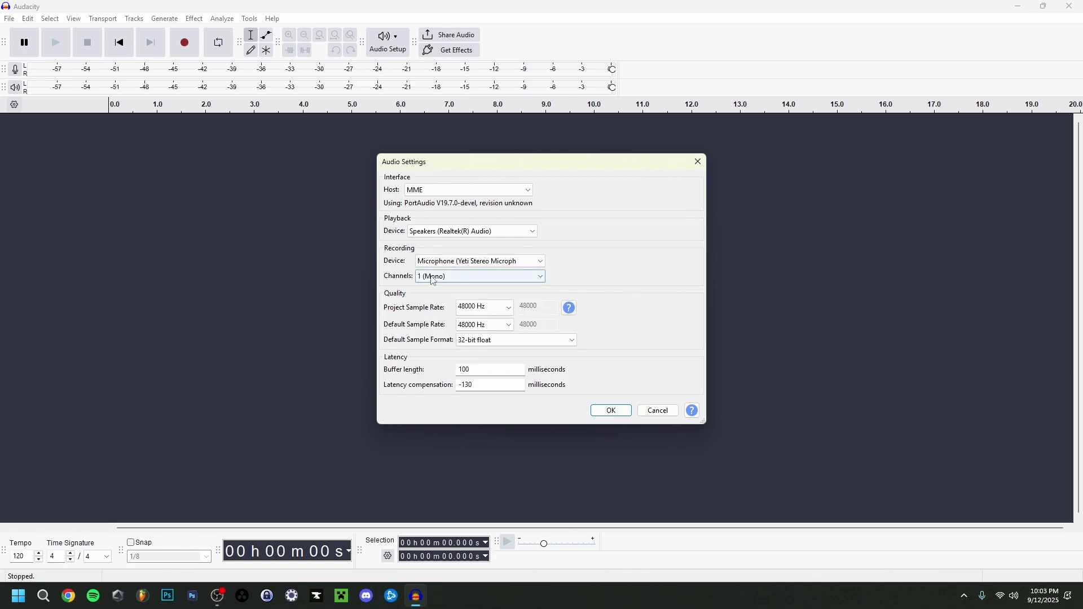
{"action": "left_click", "coordinate": [477, 279]}
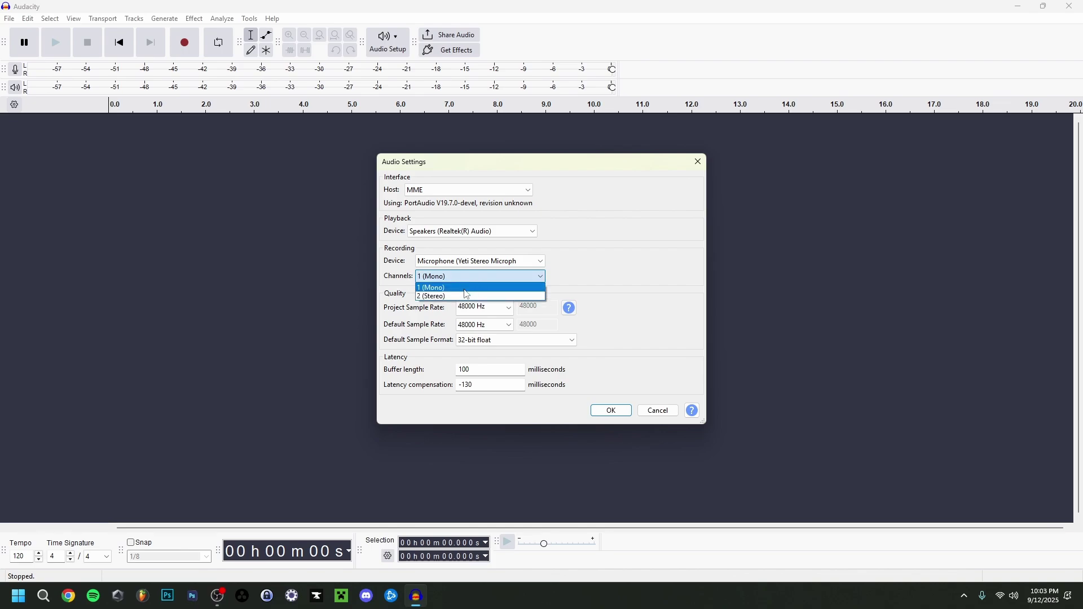
{"action": "left_click", "coordinate": [458, 276]}
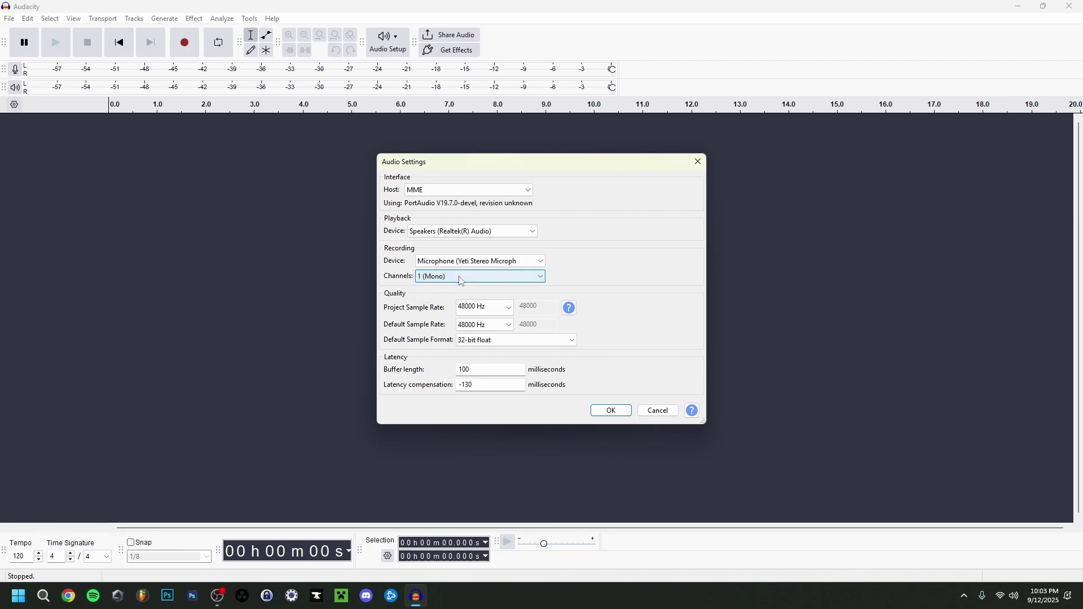
Step: Choose a project sample rate of 48000 Hz and a default sample format of 32-bit float, and apply the audio settings
{"action": "left_click", "coordinate": [475, 311]}
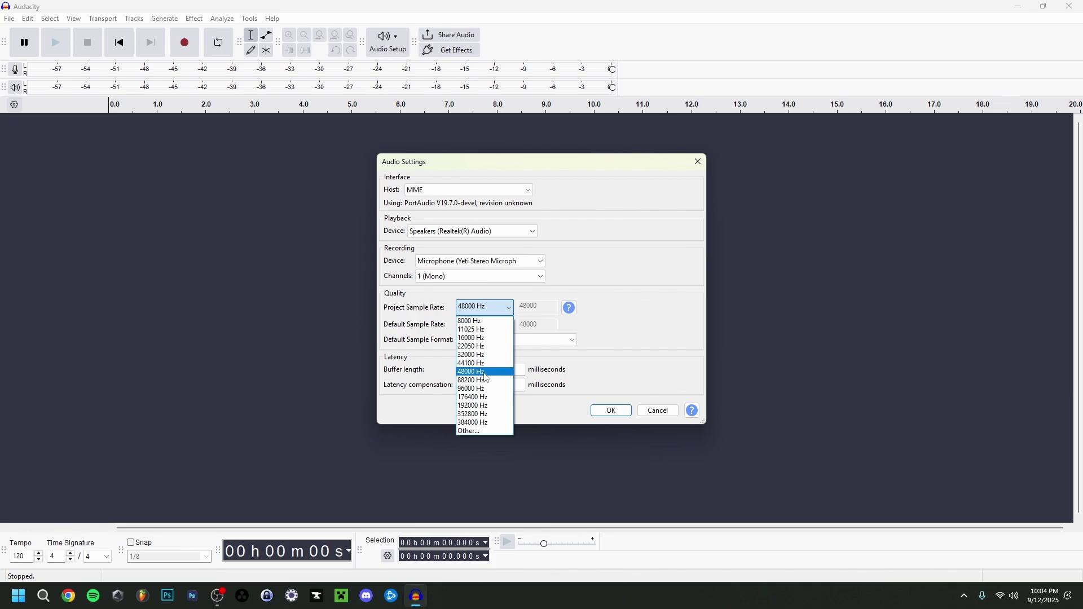
{"action": "left_click", "coordinate": [473, 373]}
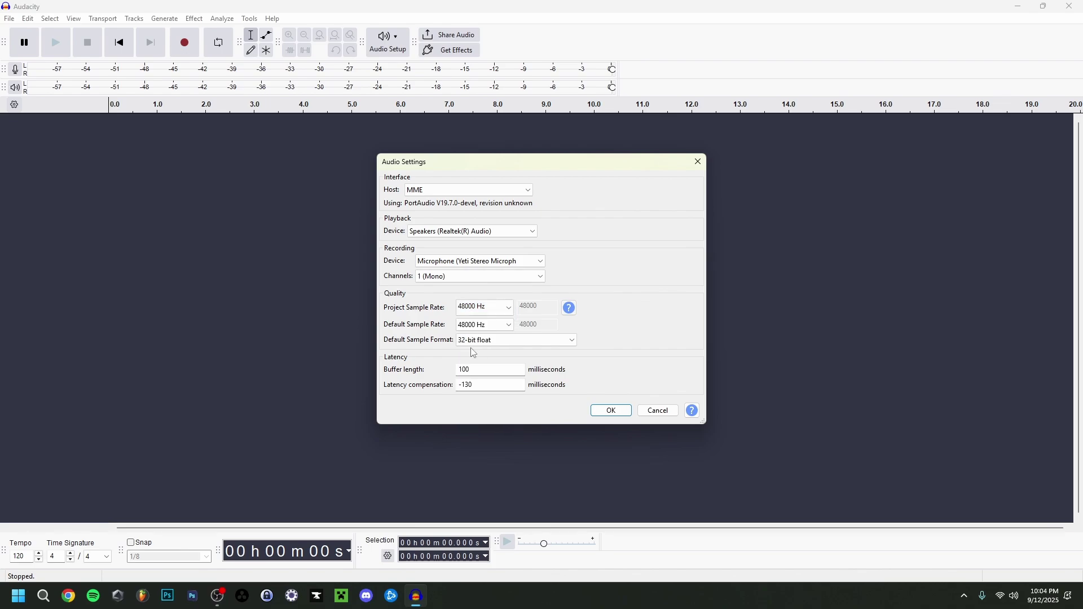
{"action": "left_click", "coordinate": [485, 342]}
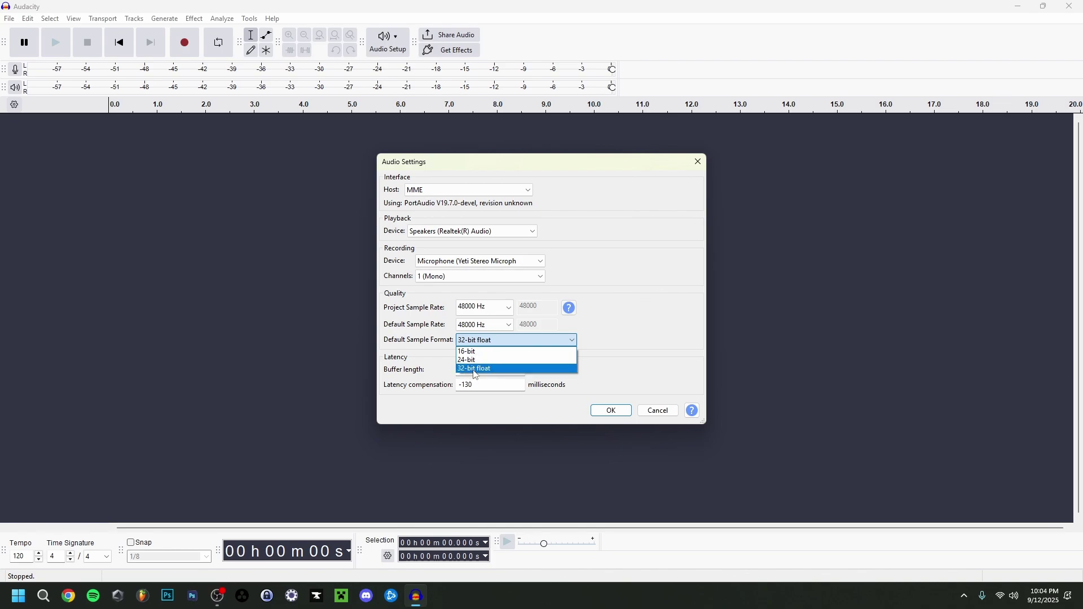
{"action": "left_click", "coordinate": [476, 370]}
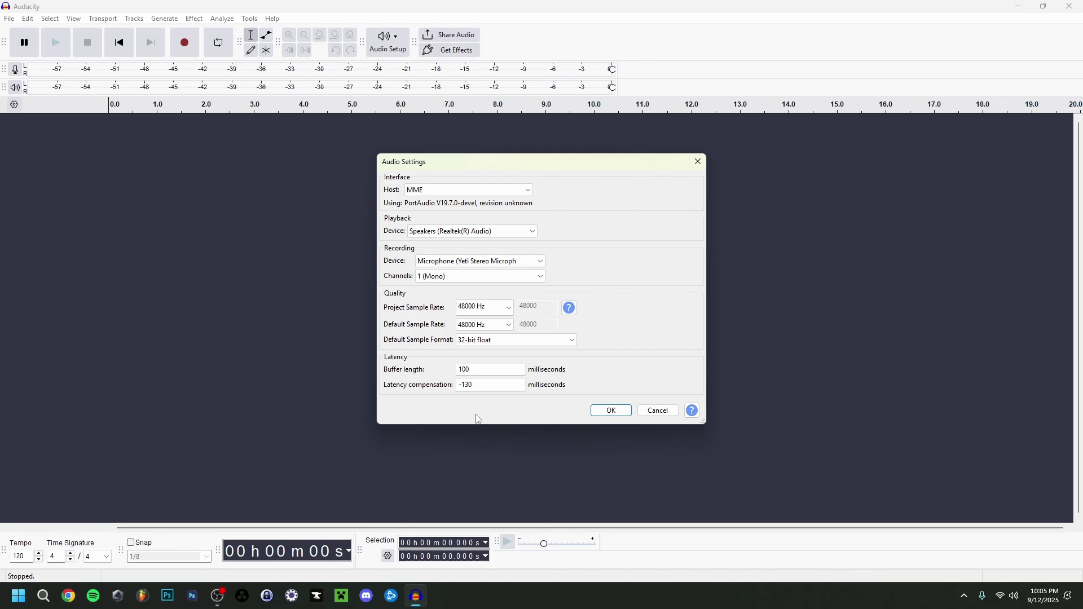
{"action": "left_click", "coordinate": [609, 417]}
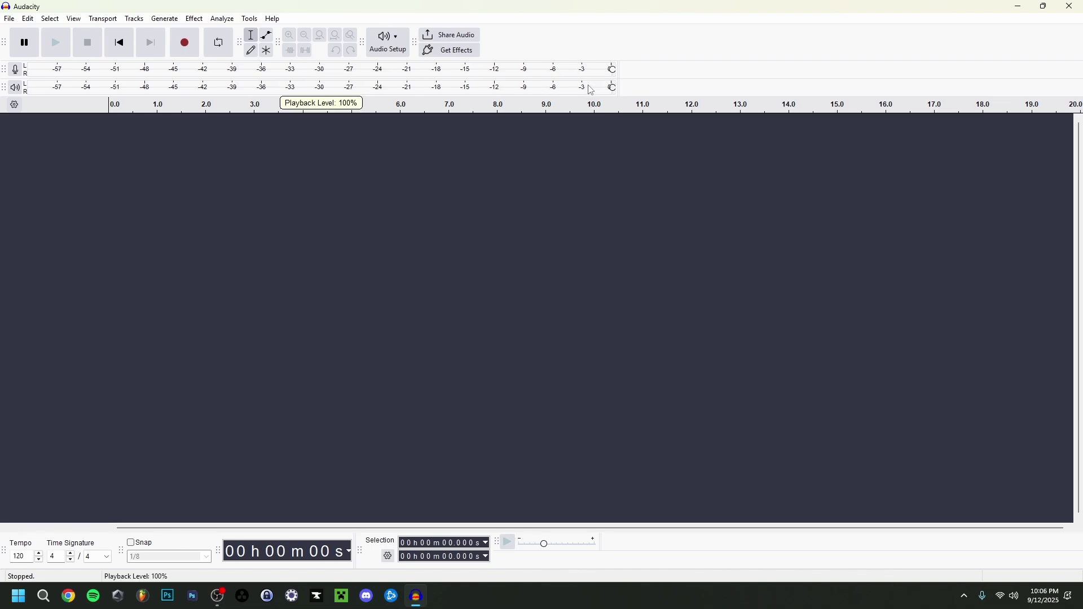
Step: Lower the recording level and the playback level to about 90%
{"action": "left_click_drag", "start_coordinate": [613, 69], "coordinate": [592, 75]}
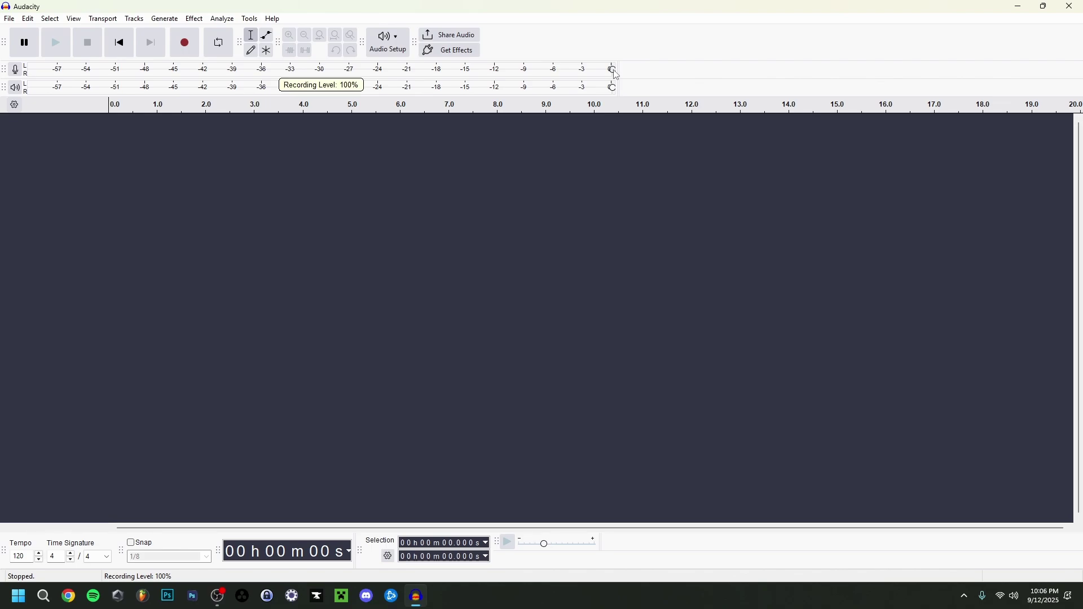
{"action": "left_click_drag", "start_coordinate": [617, 74], "coordinate": [560, 79]}
Step: Look over the available themes in the Interface preferences and close the preferences
{"action": "left_click", "coordinate": [28, 19]}
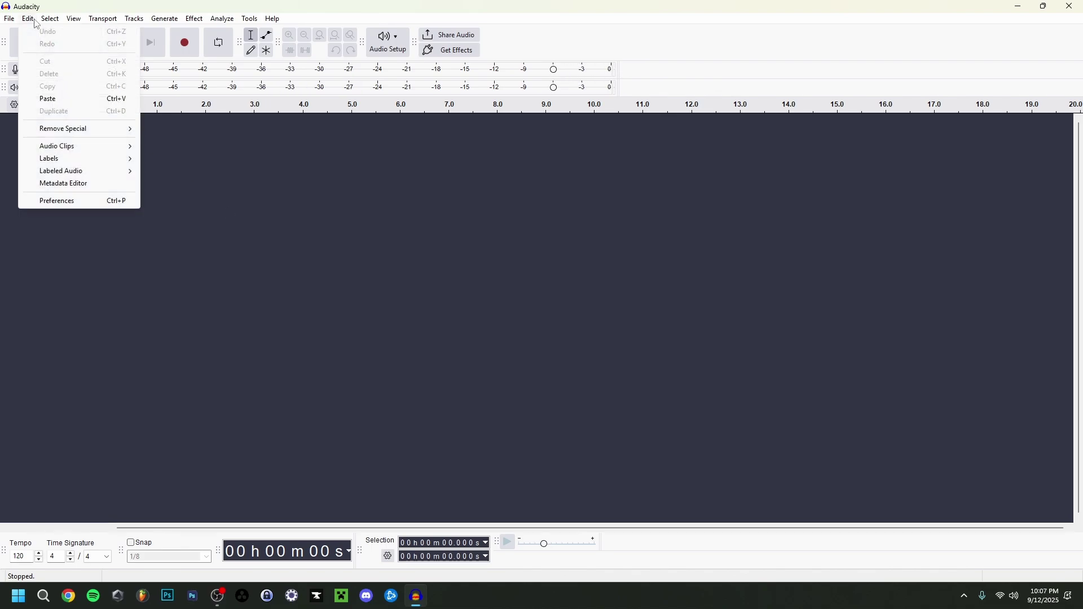
{"action": "left_click", "coordinate": [81, 203]}
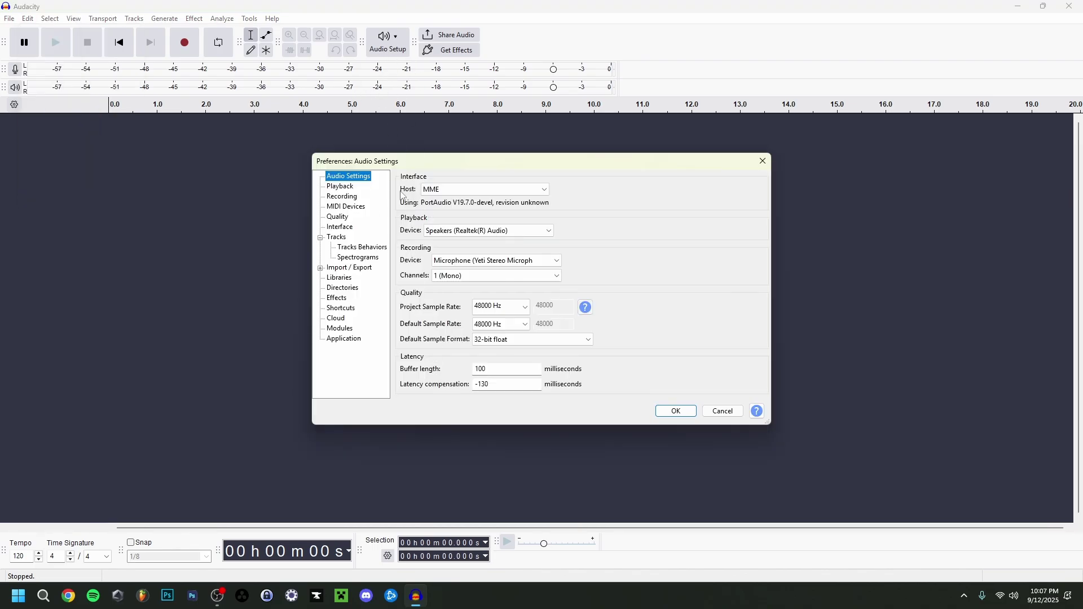
{"action": "left_click", "coordinate": [348, 228]}
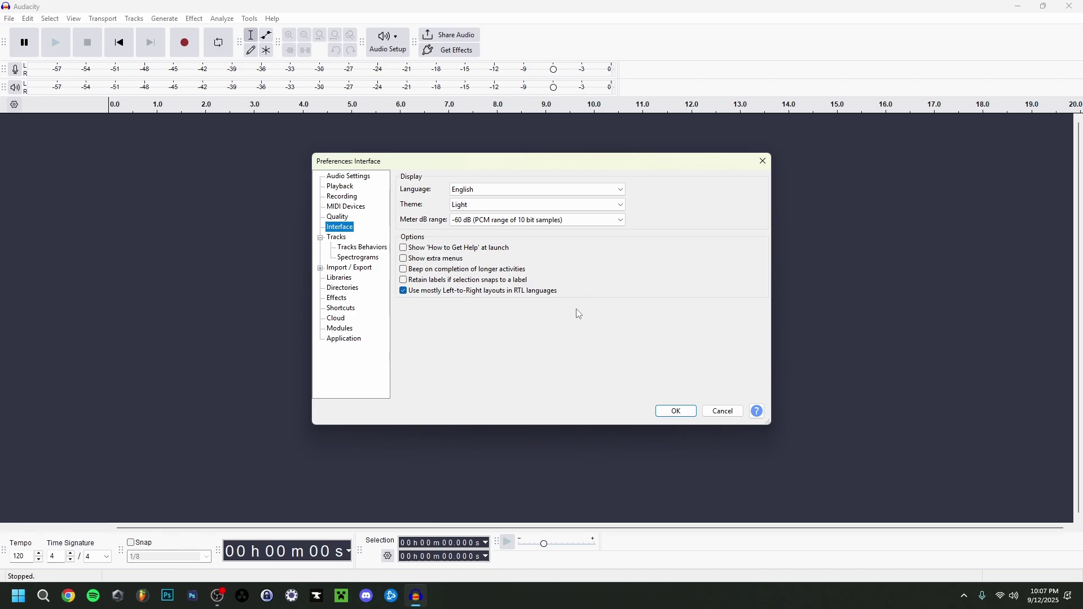
{"action": "left_click", "coordinate": [479, 209]}
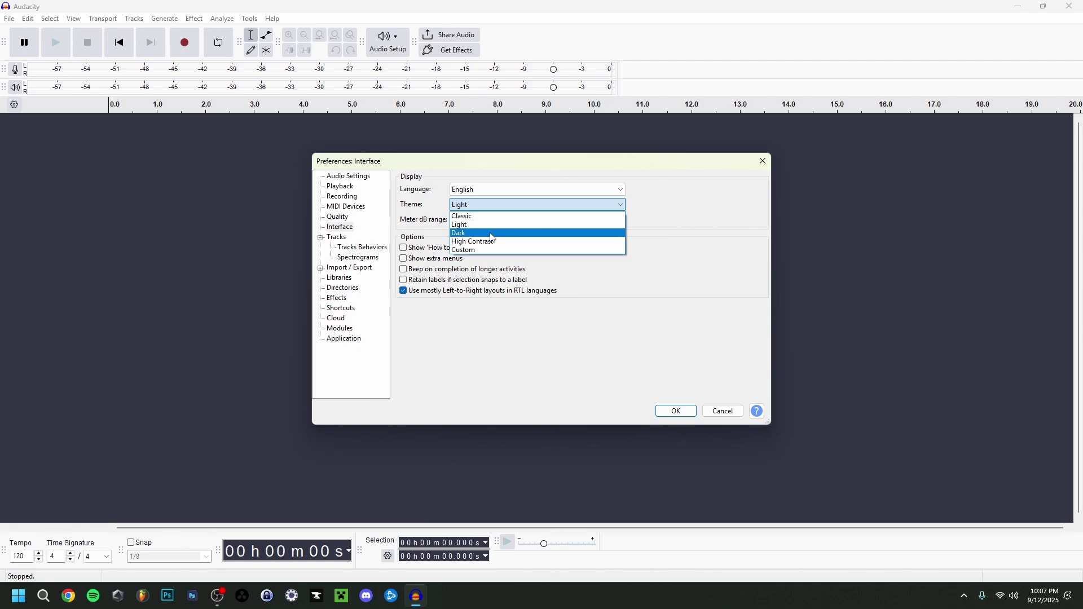
{"action": "key", "text": "Escape"}
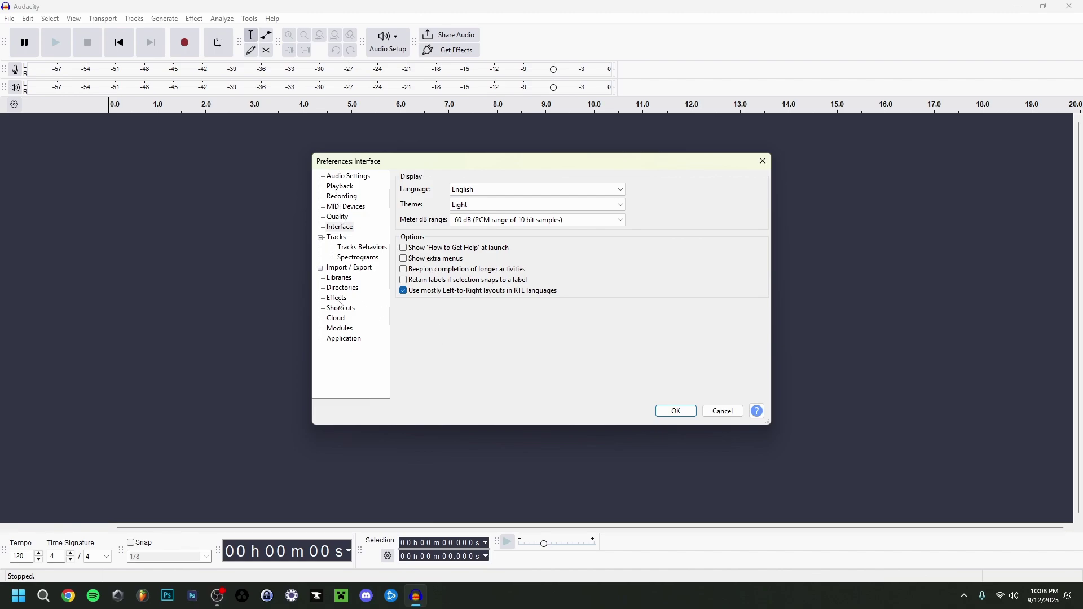
{"action": "key", "text": "Escape"}
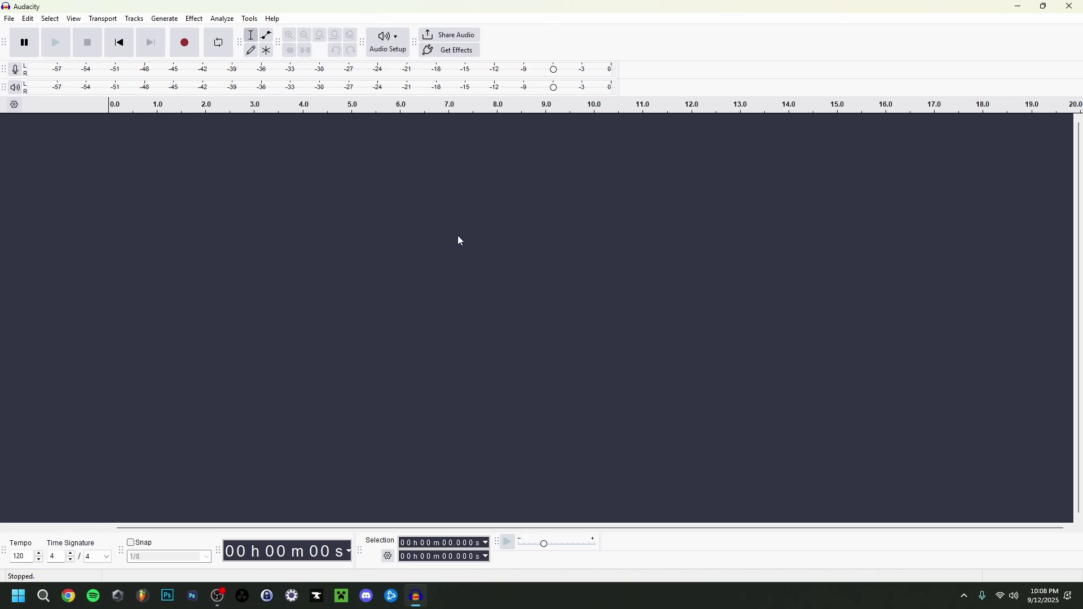
Step: Add a new mono track to the empty project
{"action": "left_click", "coordinate": [134, 18]}
{"action": "mouse_move", "coordinate": [183, 33]}
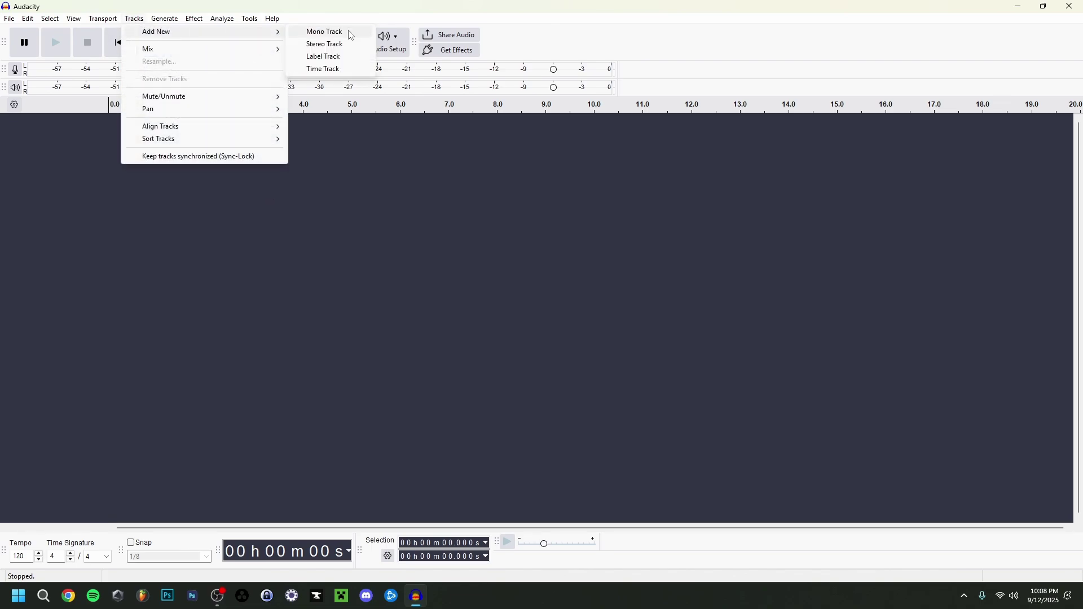
{"action": "left_click", "coordinate": [326, 33]}
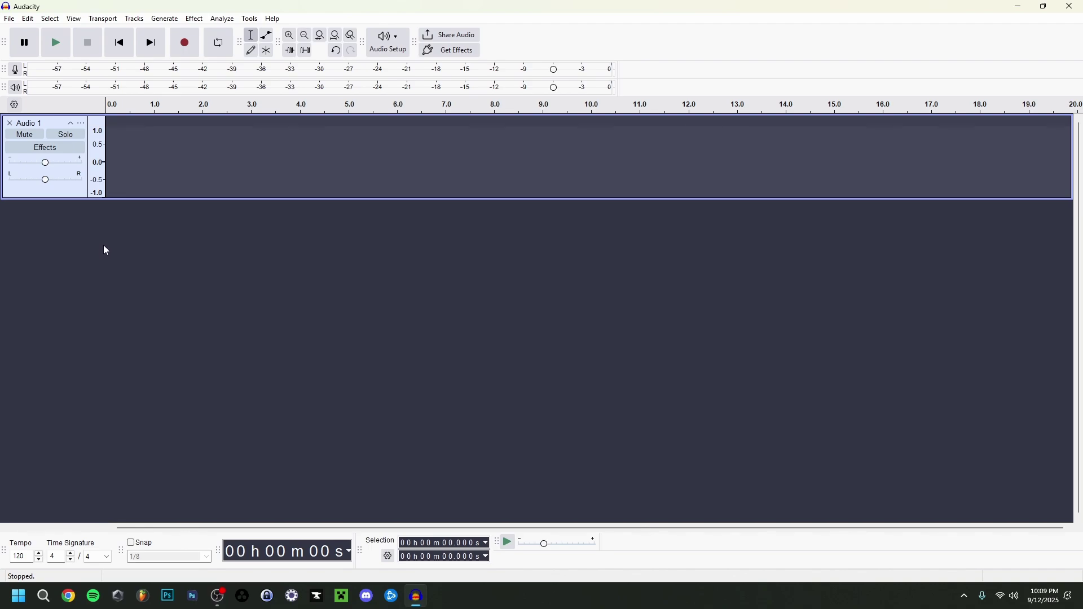
{"action": "right_click", "coordinate": [104, 246]}
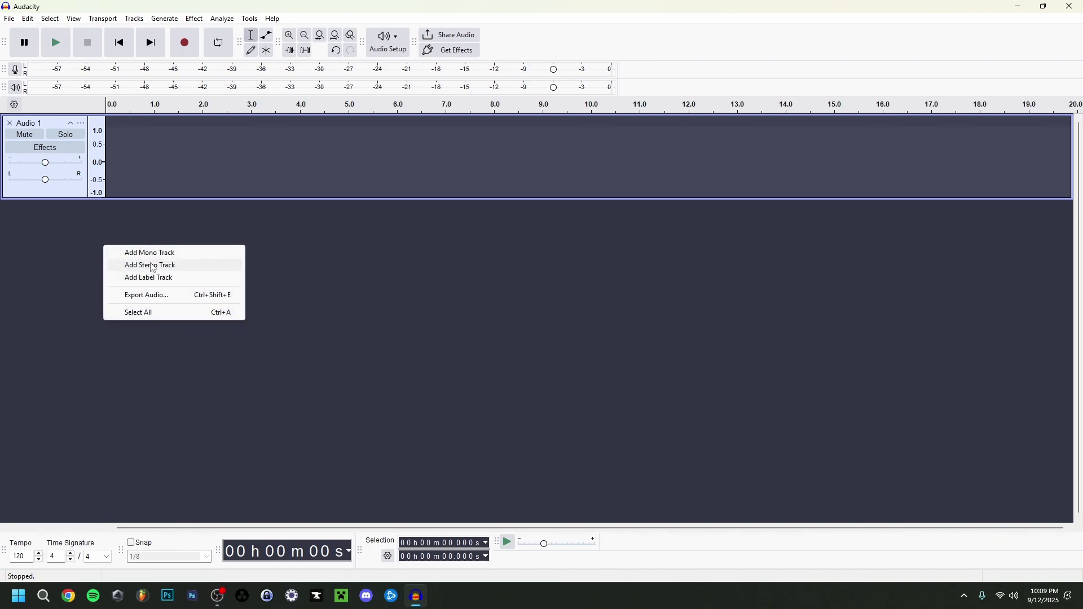
{"action": "left_click", "coordinate": [326, 246]}
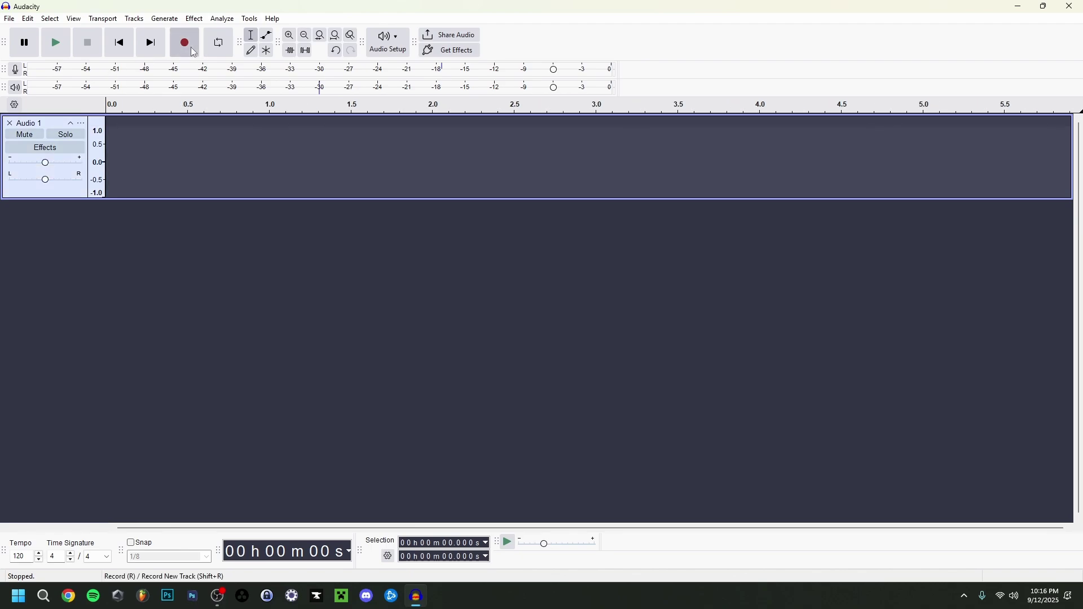
Step: Record a voice clip about 8 seconds long on the mono track and stop the recording
{"action": "left_click", "coordinate": [191, 47]}
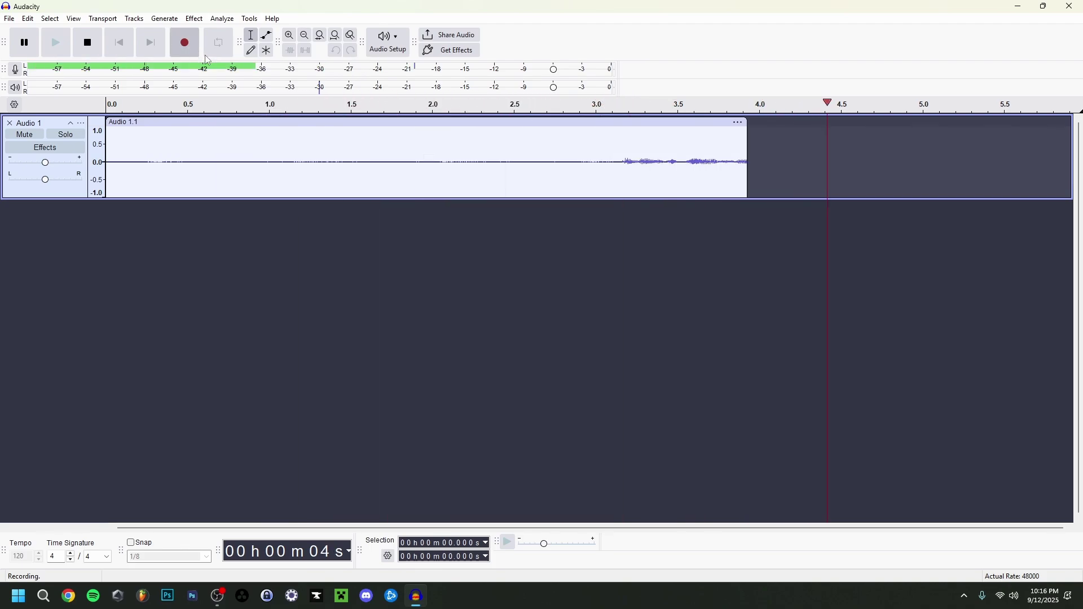
{"action": "left_click", "coordinate": [94, 49]}
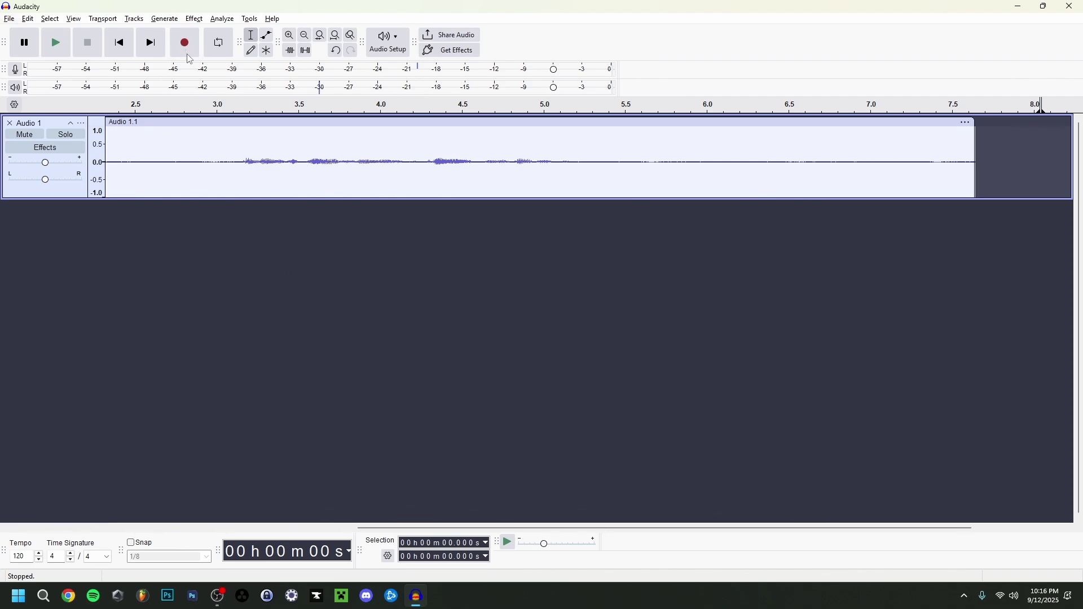
Step: Move the cursor ahead of the spoken part of the recording, play it back and stop playback
{"action": "left_click", "coordinate": [112, 128]}
{"action": "key", "text": "Left"}
{"action": "key", "text": "Left"}
{"action": "key", "text": "Left"}
{"action": "key", "text": "Left"}
{"action": "key", "text": "Left"}
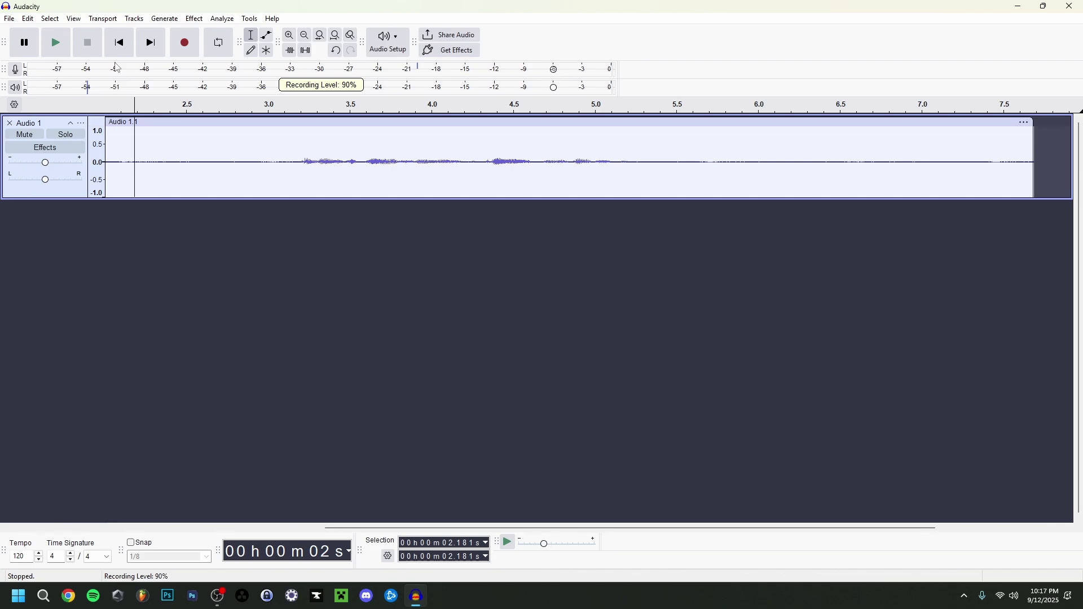
{"action": "left_click", "coordinate": [57, 51]}
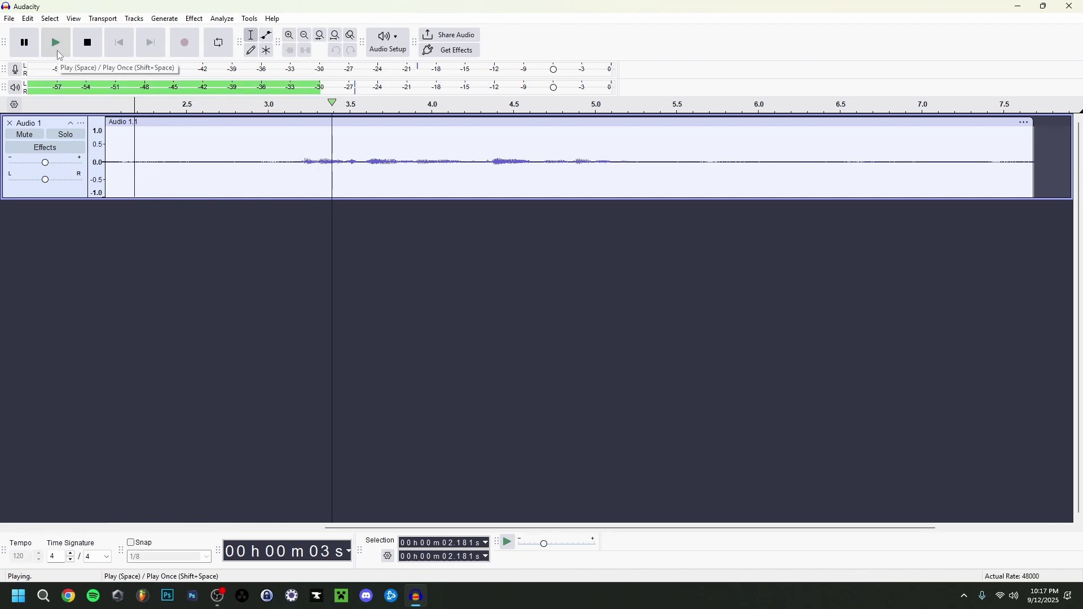
{"action": "key", "text": "p"}
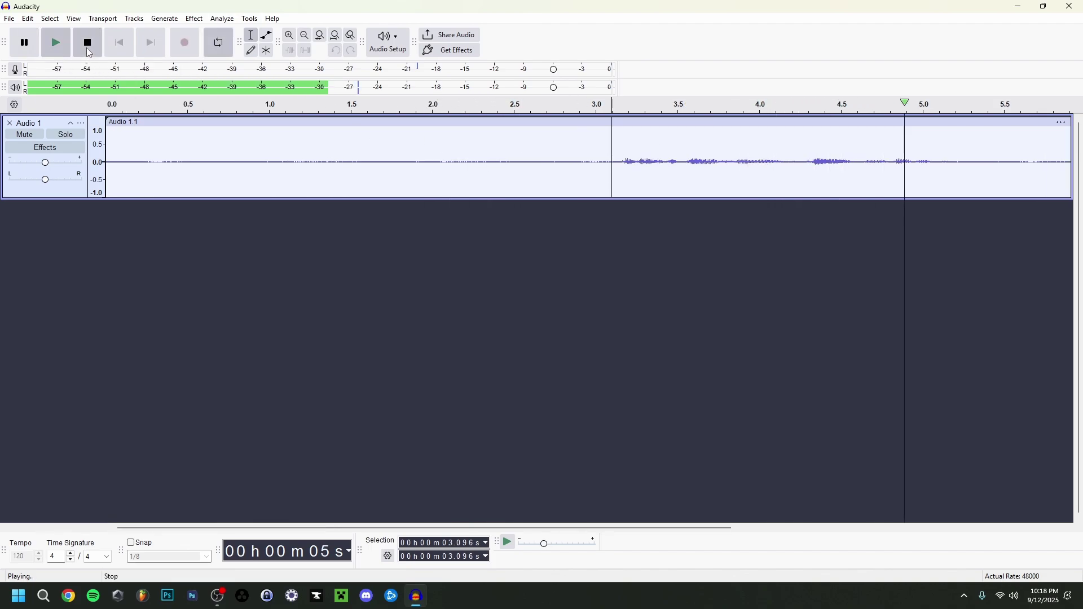
{"action": "left_click", "coordinate": [87, 47]}
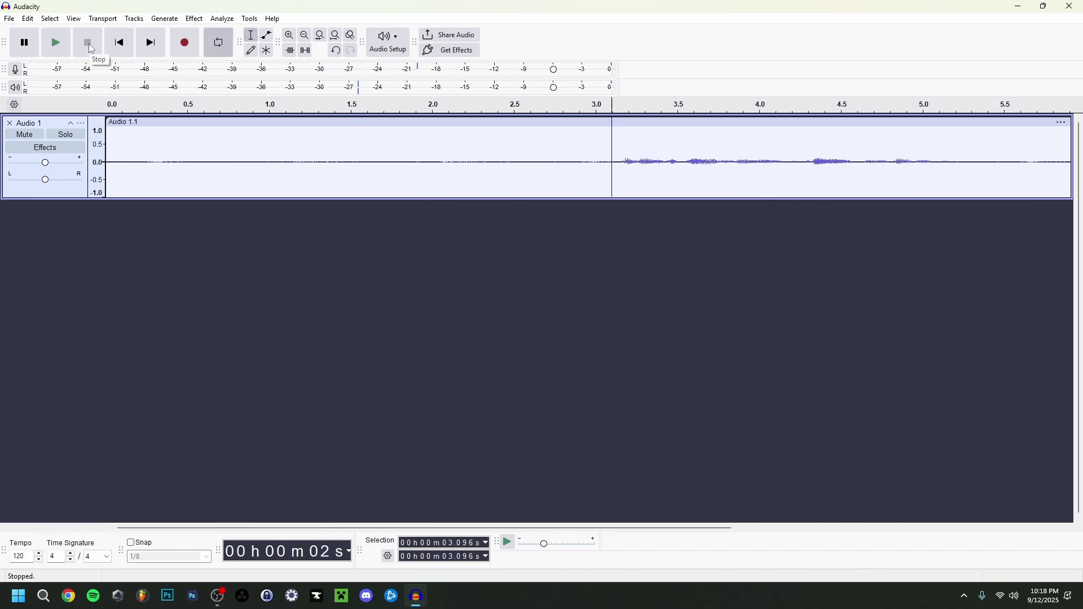
Step: Jump to the start and end of the recording, and zoom the timeline out and in to inspect the clip
{"action": "left_click", "coordinate": [119, 42]}
{"action": "left_click", "coordinate": [149, 43]}
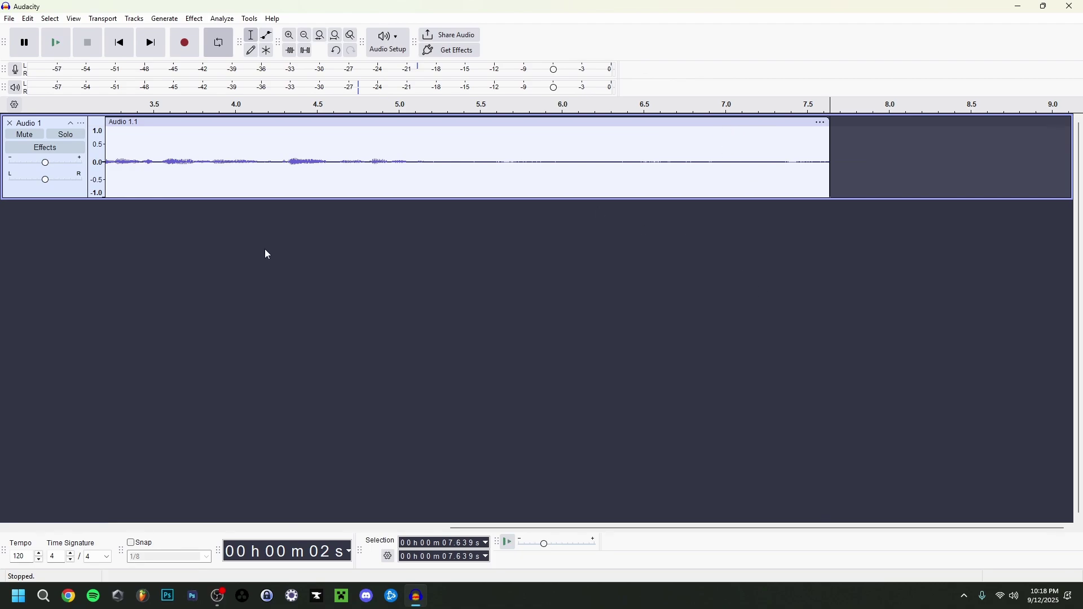
{"action": "scroll", "coordinate": [267, 255], "scroll_direction": "down", "scroll_amount": 4, "text": "ctrl"}
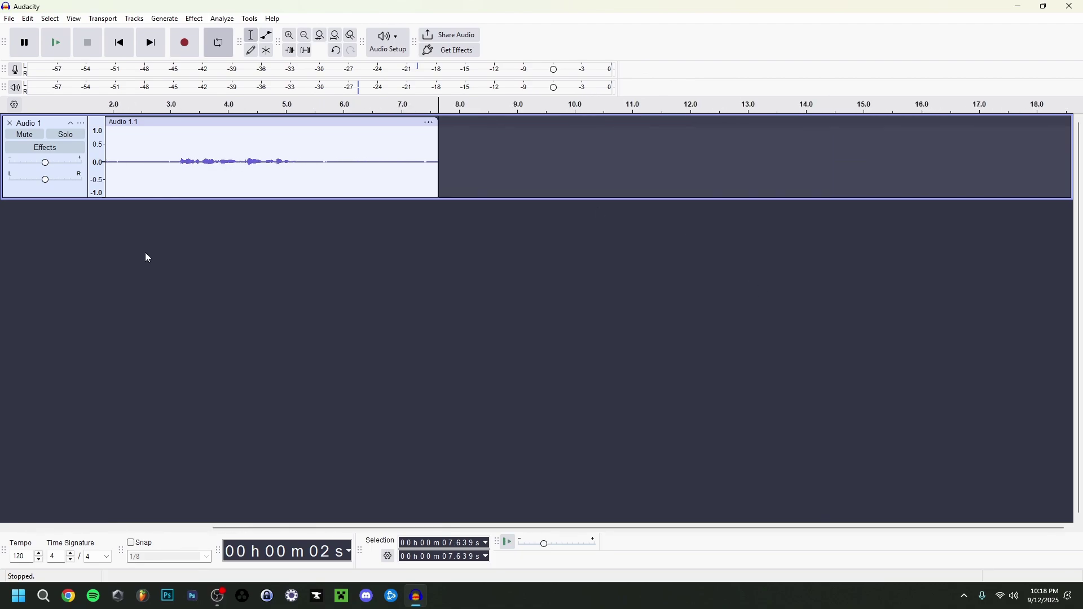
{"action": "left_click", "coordinate": [305, 35]}
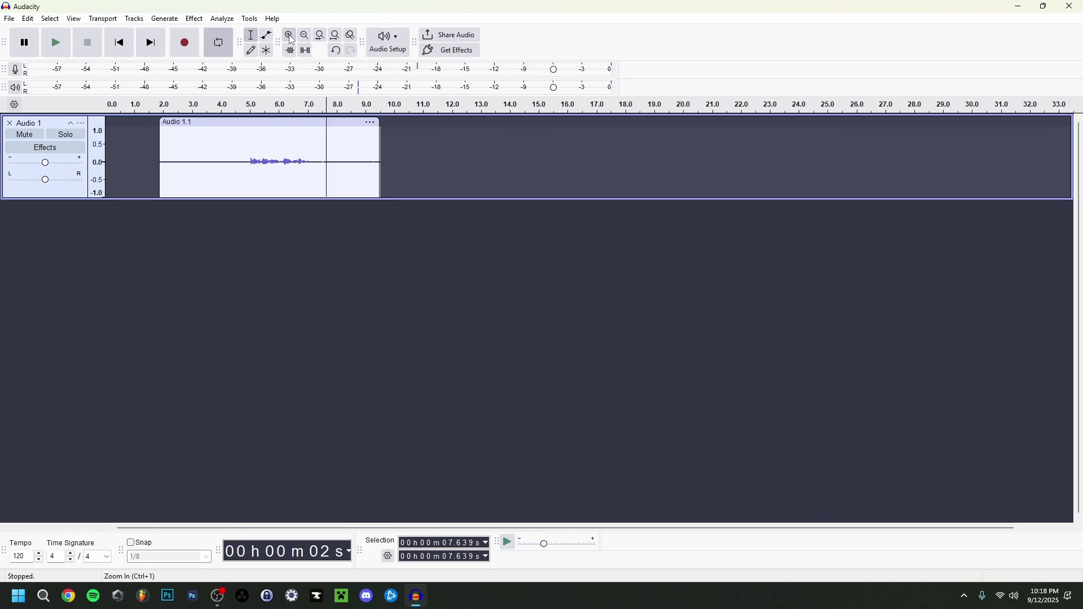
{"action": "left_click", "coordinate": [291, 36]}
{"action": "left_click", "coordinate": [291, 36]}
{"action": "left_click", "coordinate": [305, 36]}
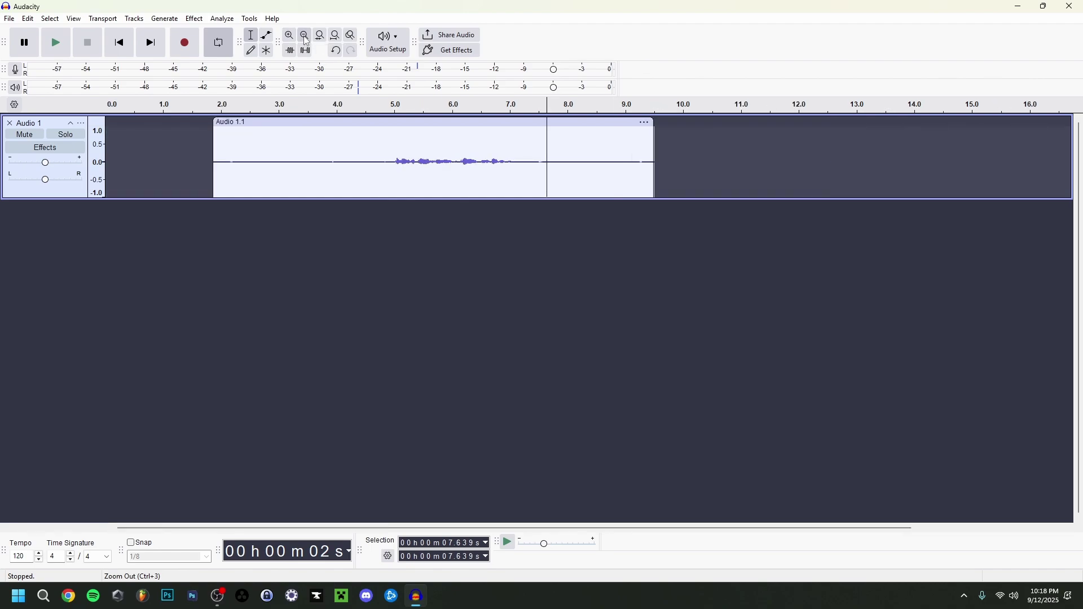
{"action": "left_click", "coordinate": [306, 36]}
Step: Move the recorded clip to the start of the track and place the cursor near its end, at about 7 seconds
{"action": "left_click_drag", "start_coordinate": [221, 123], "coordinate": [169, 129]}
{"action": "scroll", "coordinate": [193, 232], "scroll_direction": "up", "scroll_amount": 3, "text": "ctrl"}
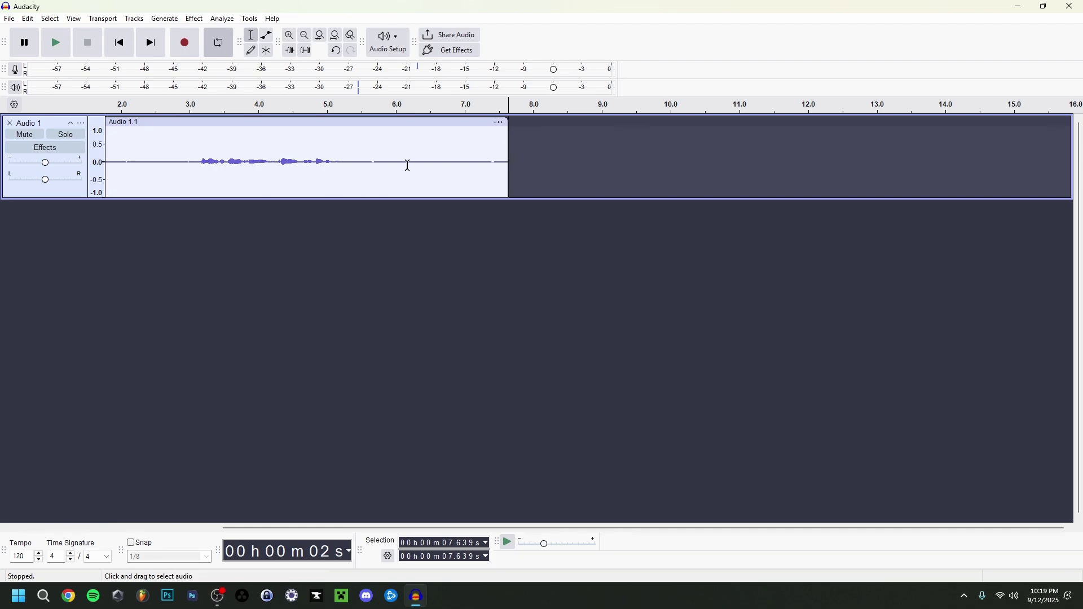
{"action": "left_click", "coordinate": [505, 162]}
{"action": "scroll", "coordinate": [564, 152], "scroll_direction": "left", "scroll_amount": 2}
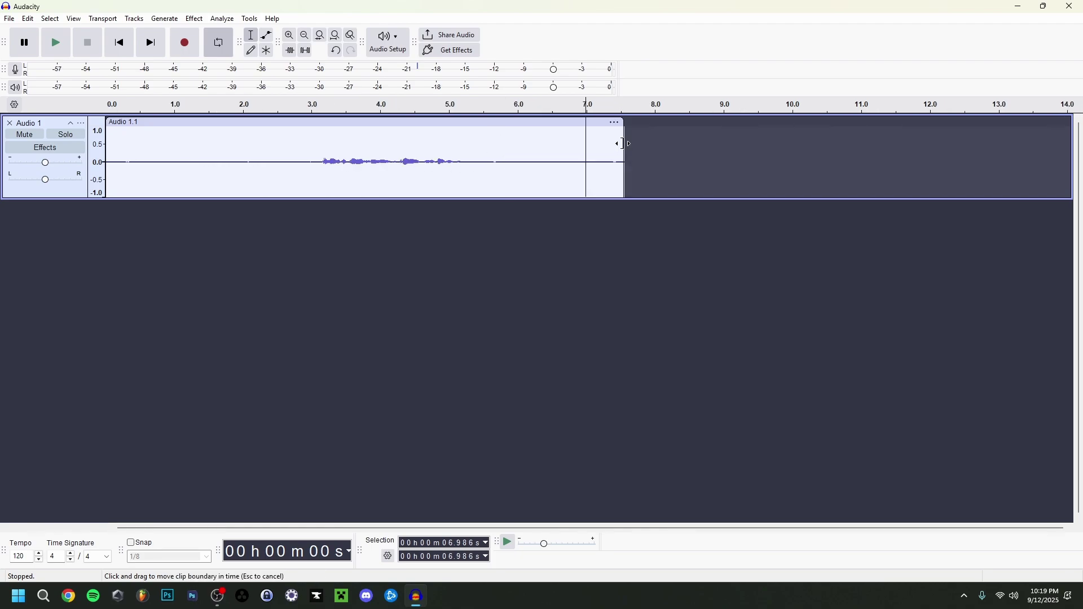
Step: Trim the silence off the clip's end at about 5.2 s and play the trimmed clip
{"action": "left_click_drag", "start_coordinate": [623, 145], "coordinate": [463, 155]}
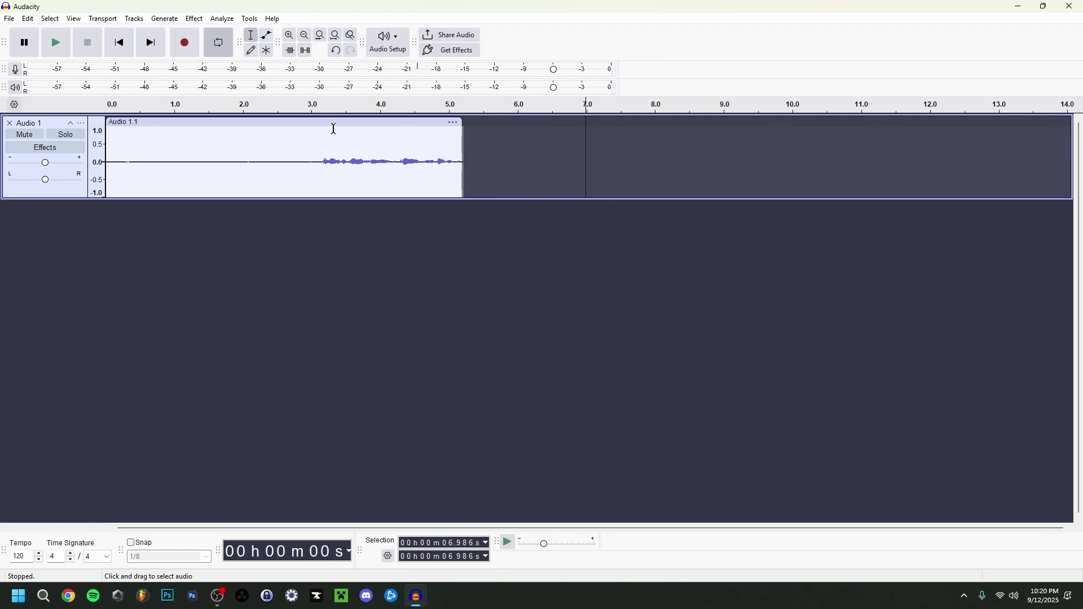
{"action": "left_click", "coordinate": [394, 152]}
{"action": "key", "text": "space"}
Step: Listen to the clip from about 0.28 s and delete the silent stretch from 0.28 to 1.13 s
{"action": "left_click", "coordinate": [125, 140]}
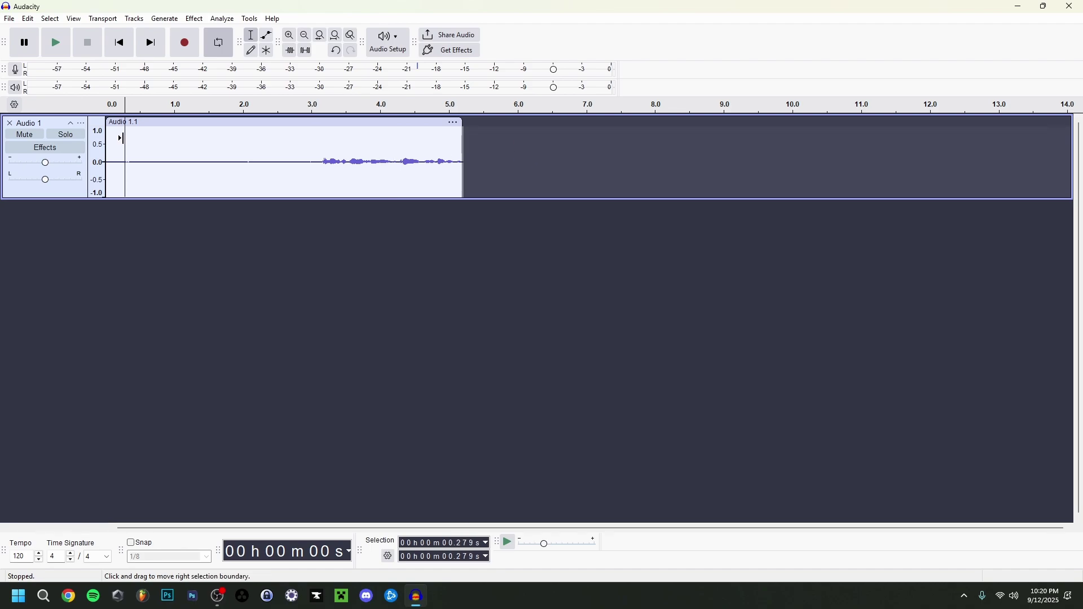
{"action": "key", "text": "space"}
{"action": "key", "text": "space"}
{"action": "left_click_drag", "start_coordinate": [126, 143], "coordinate": [183, 143]}
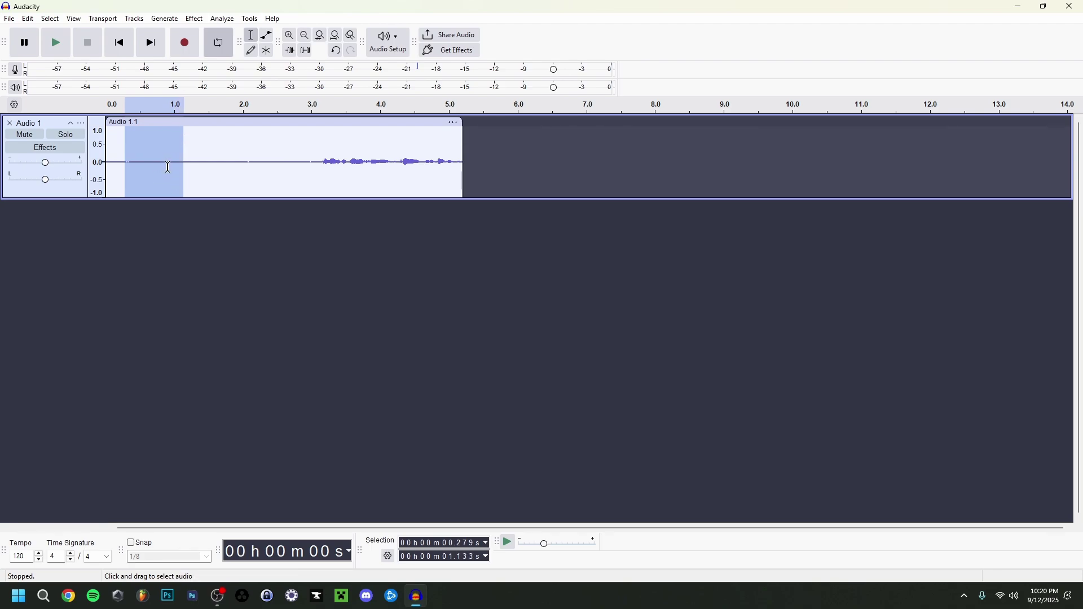
{"action": "key", "text": "Delete"}
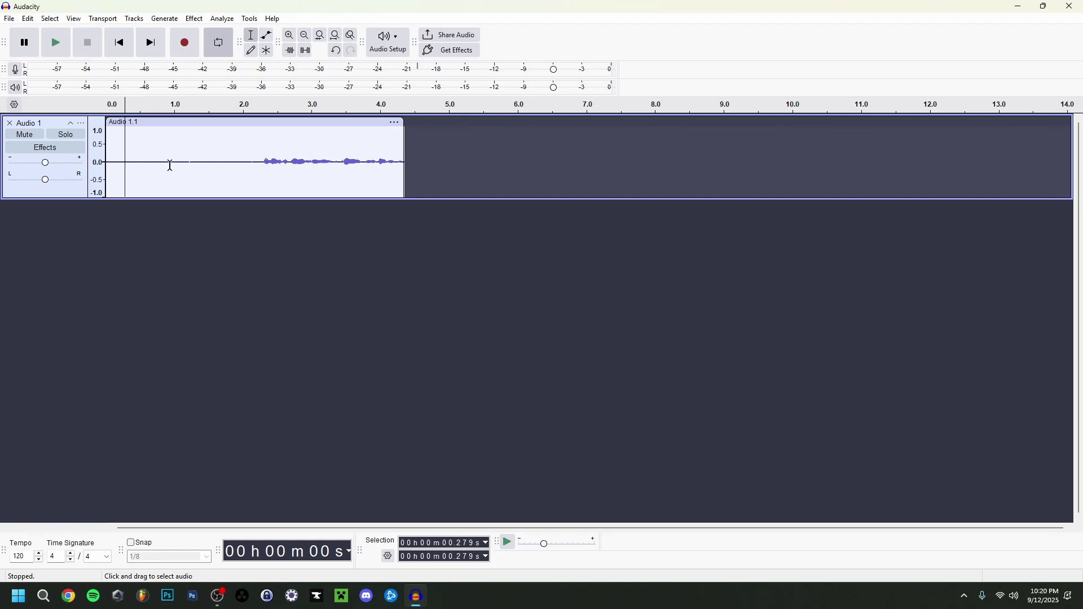
Step: Select short ranges in the silence ahead of the speech and place the cursor at about 0.74 s
{"action": "left_click_drag", "start_coordinate": [175, 164], "coordinate": [190, 164]}
{"action": "left_click_drag", "start_coordinate": [130, 148], "coordinate": [256, 144]}
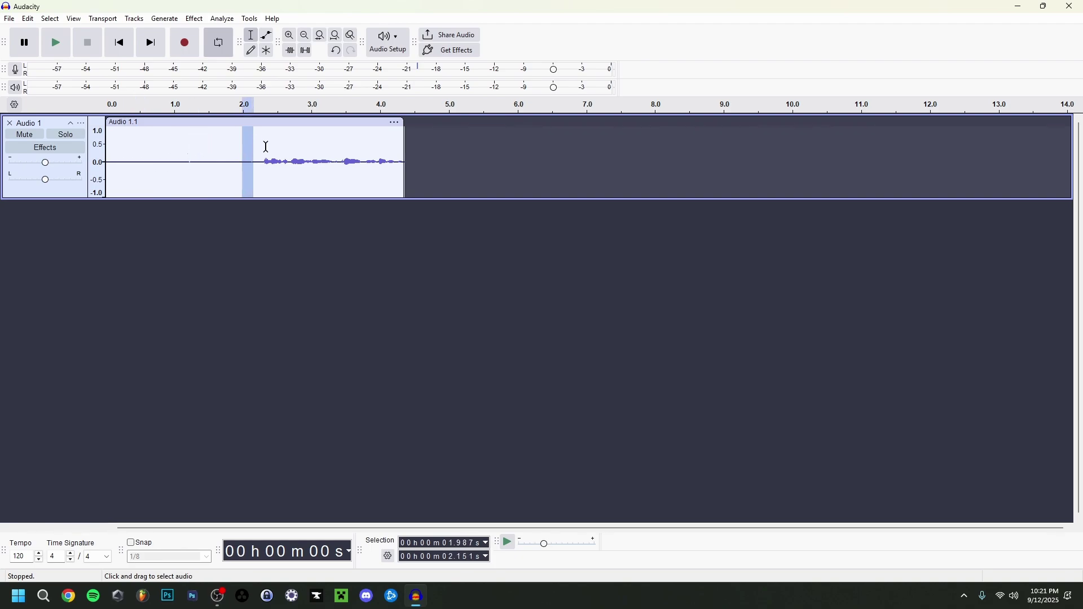
{"action": "left_click", "coordinate": [156, 144]}
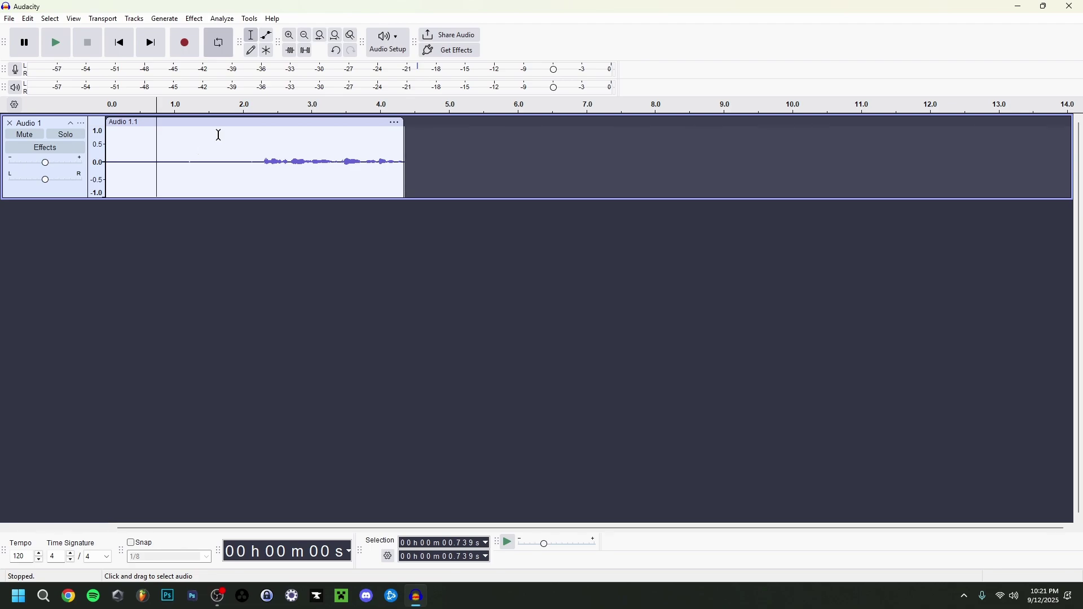
Step: Undo the deletion of the silent stretch and redo it
{"action": "left_click", "coordinate": [337, 52]}
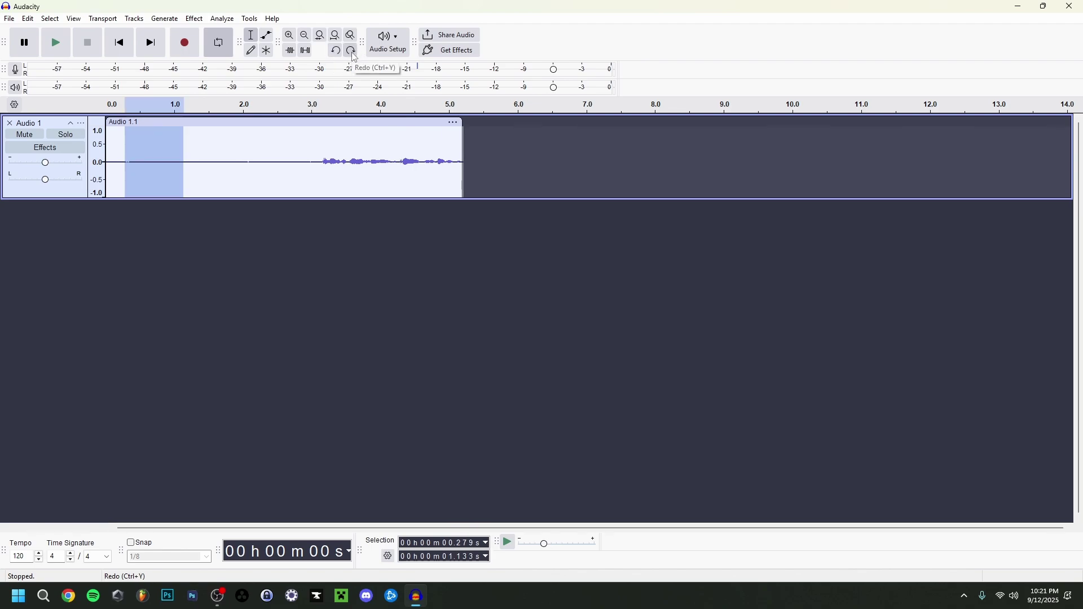
{"action": "left_click", "coordinate": [351, 52]}
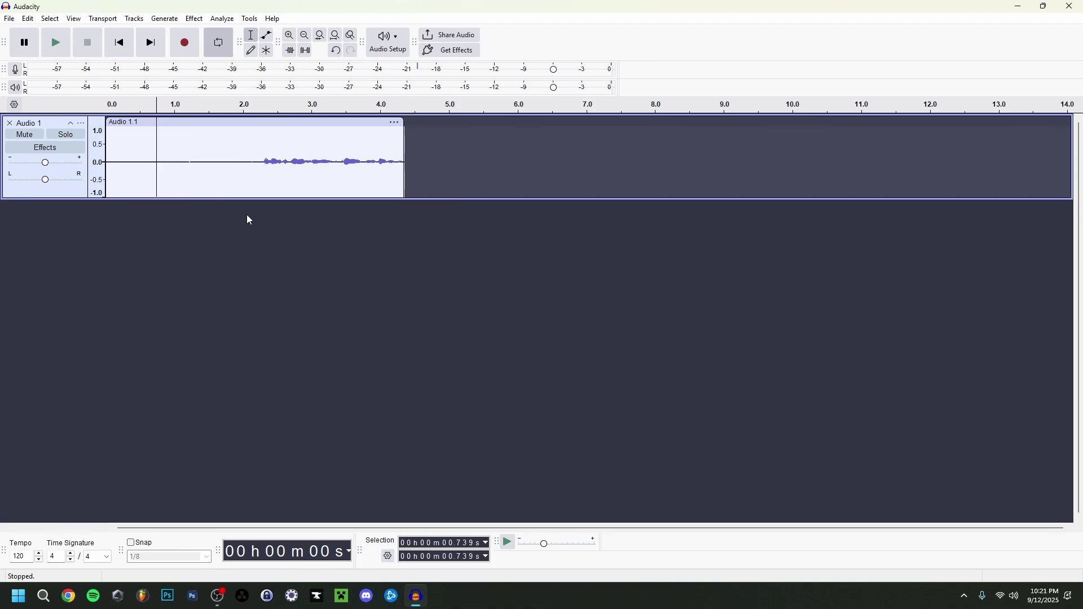
{"action": "key", "text": "ctrl+z"}
Step: Copy the whole clip and paste a duplicate on the same track at about 5.6 s
{"action": "double_click", "coordinate": [223, 145]}
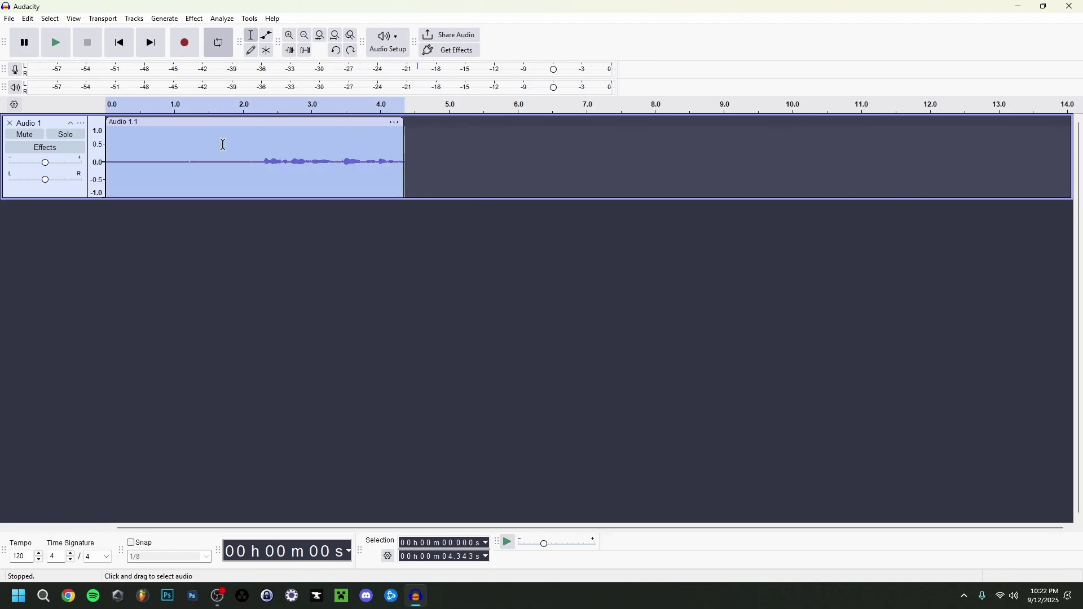
{"action": "left_click", "coordinate": [219, 145]}
{"action": "double_click", "coordinate": [239, 134]}
{"action": "left_click", "coordinate": [492, 148]}
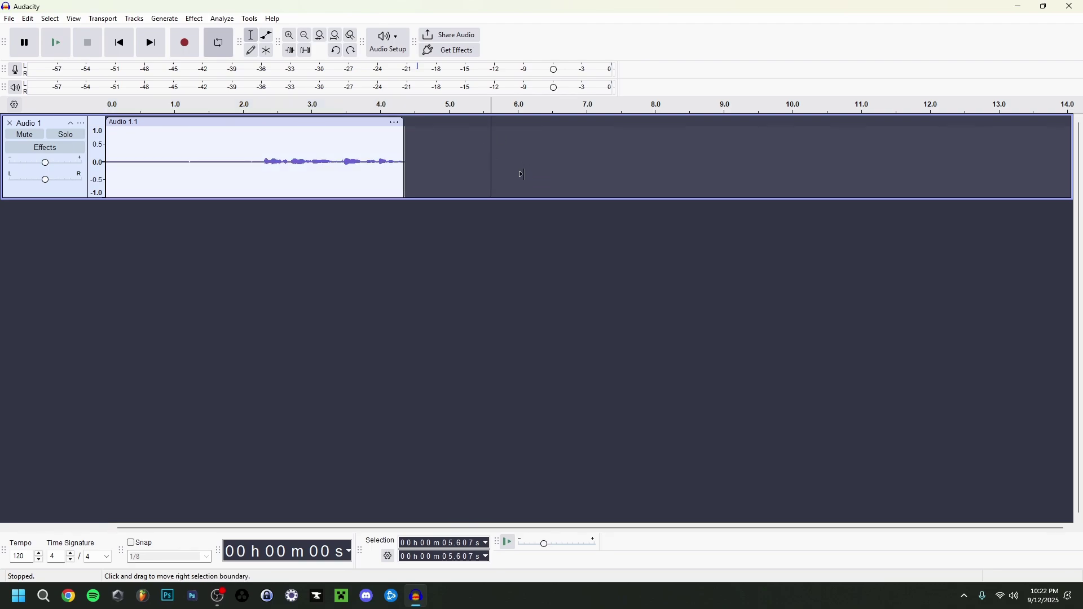
{"action": "key", "text": "ctrl+v"}
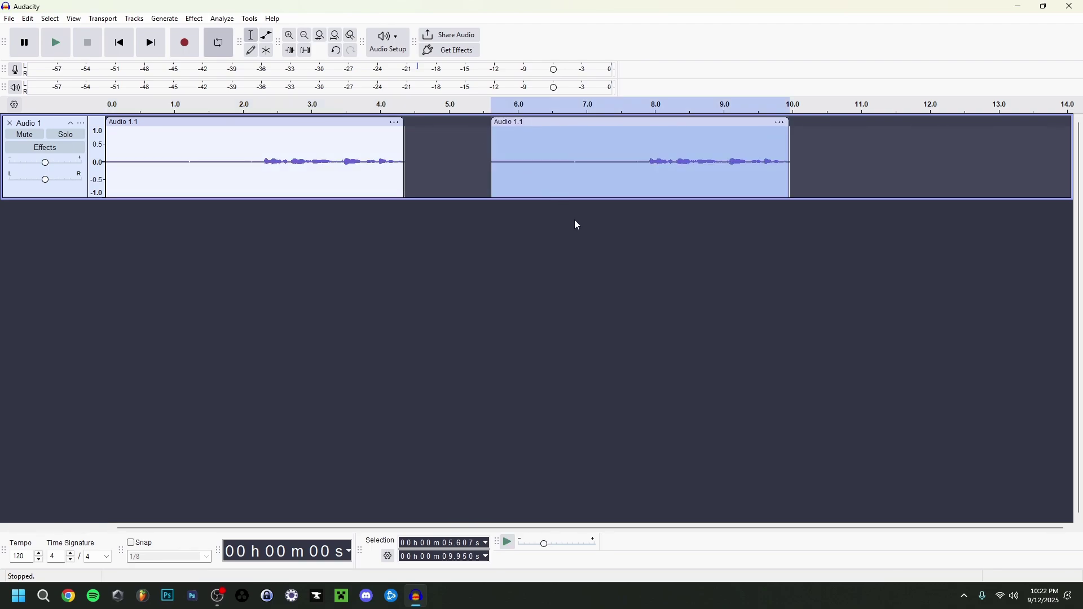
Step: Undo and redo the paste, and remove the duplicate clip so only the original stays on the track
{"action": "key", "text": "ctrl+z"}
{"action": "key", "text": "ctrl+y"}
{"action": "left_click", "coordinate": [590, 150]}
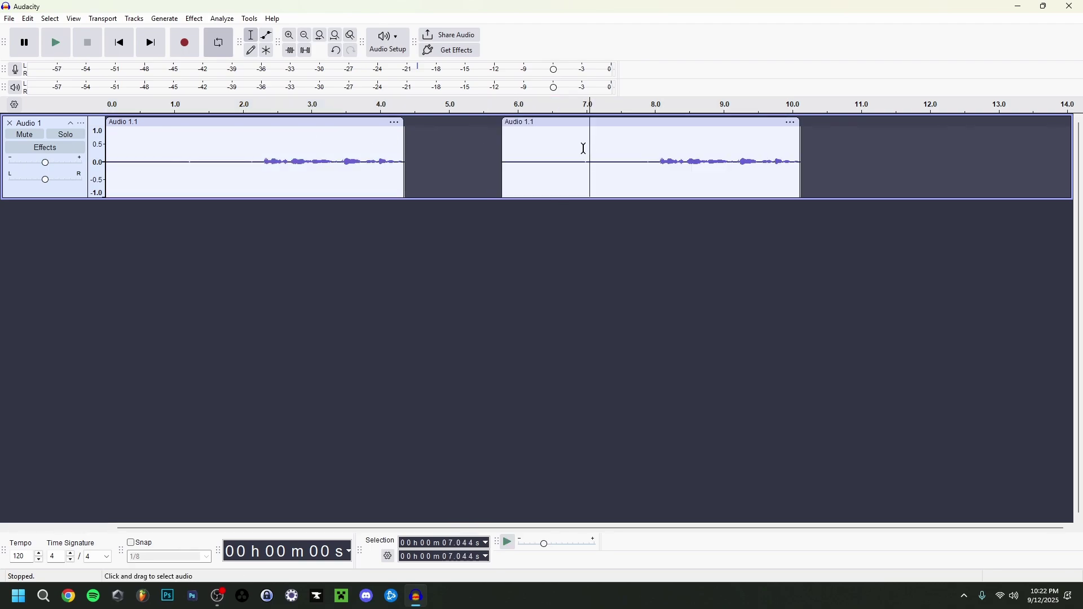
{"action": "double_click", "coordinate": [581, 147]}
{"action": "key", "text": "Delete"}
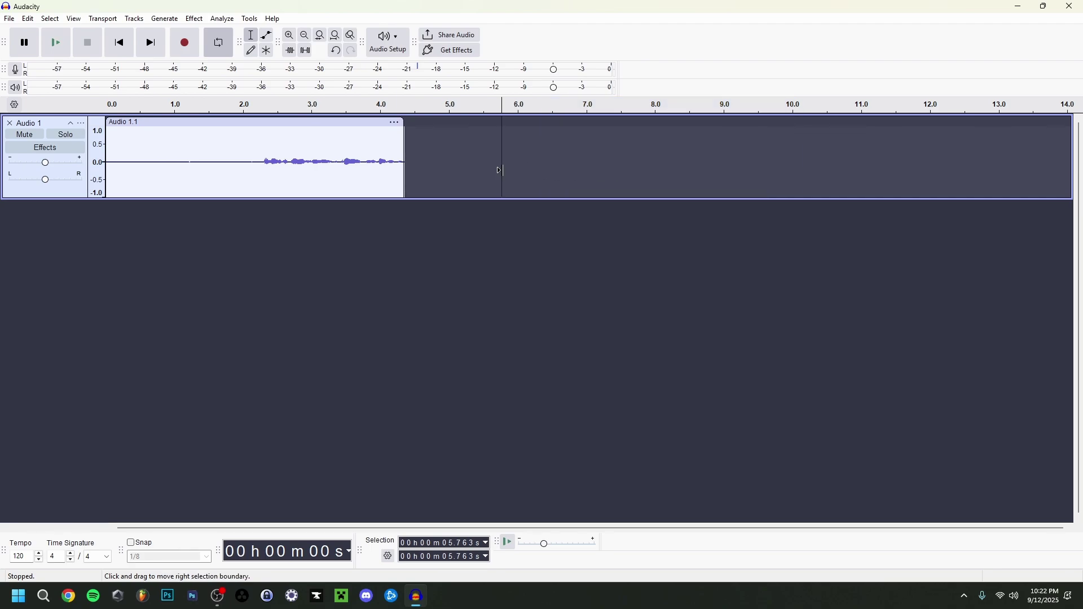
{"action": "key", "text": "ctrl+z"}
{"action": "key", "text": "ctrl+z"}
Step: Play the speech from about 2.1 s and raise the recording and playback levels to maximum, comparing the loudness
{"action": "left_click", "coordinate": [248, 141]}
{"action": "key", "text": "space"}
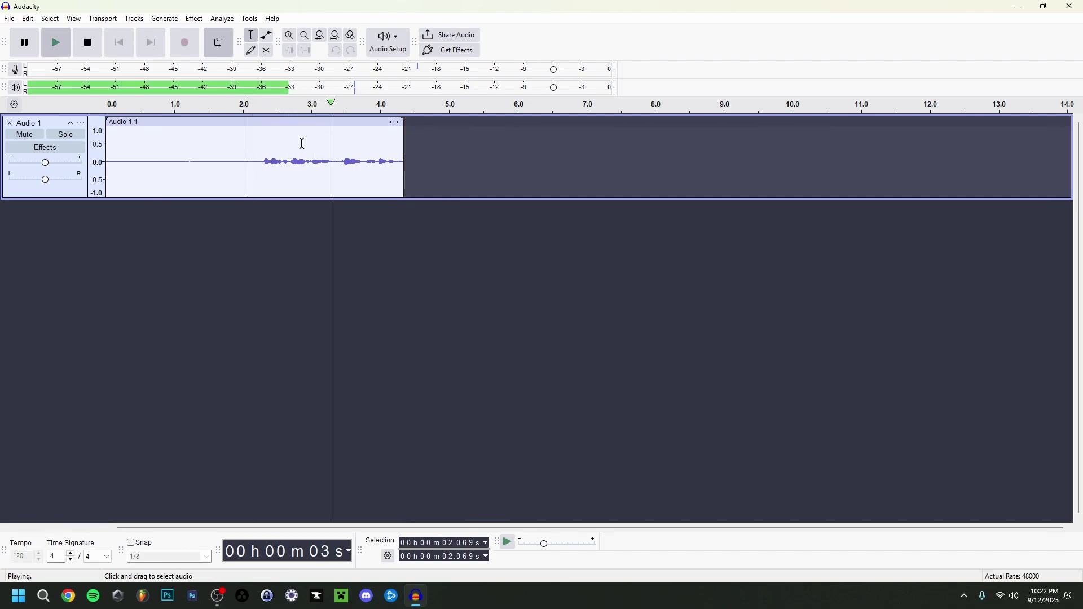
{"action": "key", "text": "space"}
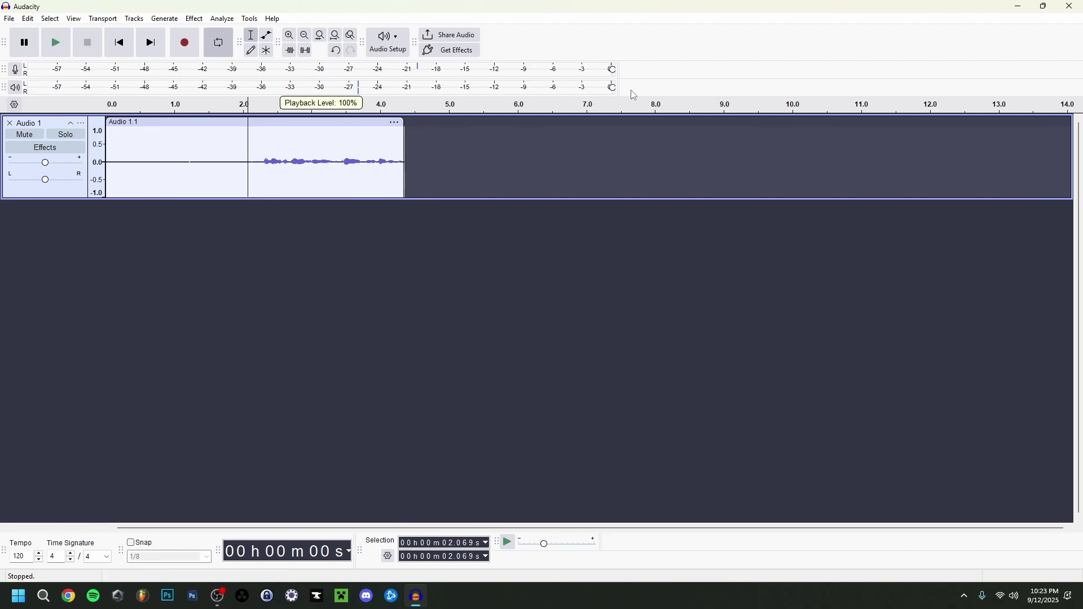
{"action": "key", "text": "space"}
{"action": "key", "text": "space"}
{"action": "left_click", "coordinate": [252, 145]}
{"action": "key", "text": "space"}
{"action": "key", "text": "space"}
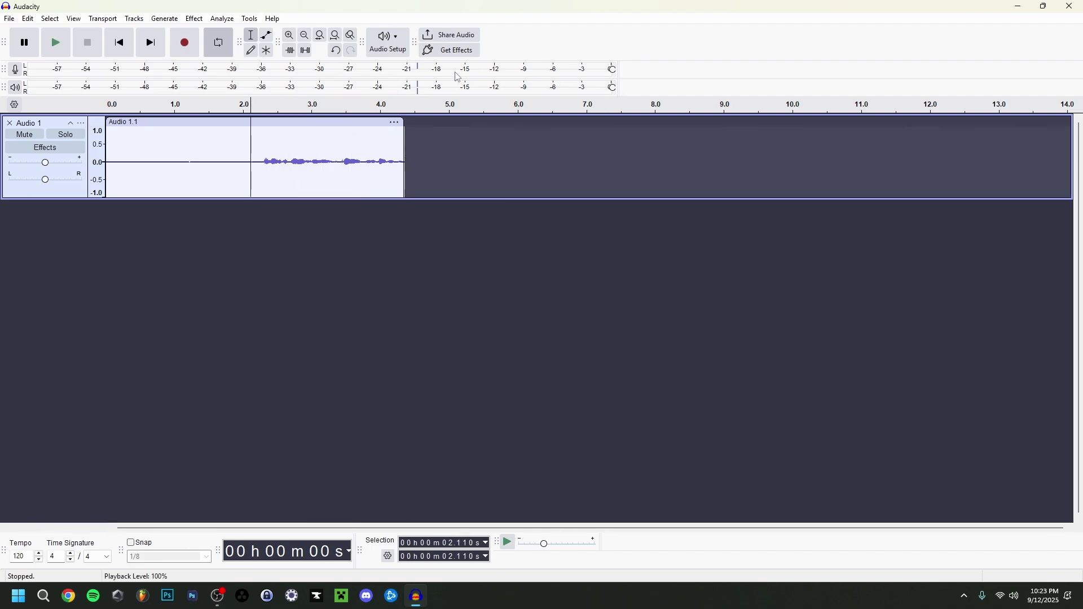
Step: Amplify the whole clip by 5 dB, previewing the result before applying it
{"action": "double_click", "coordinate": [235, 148]}
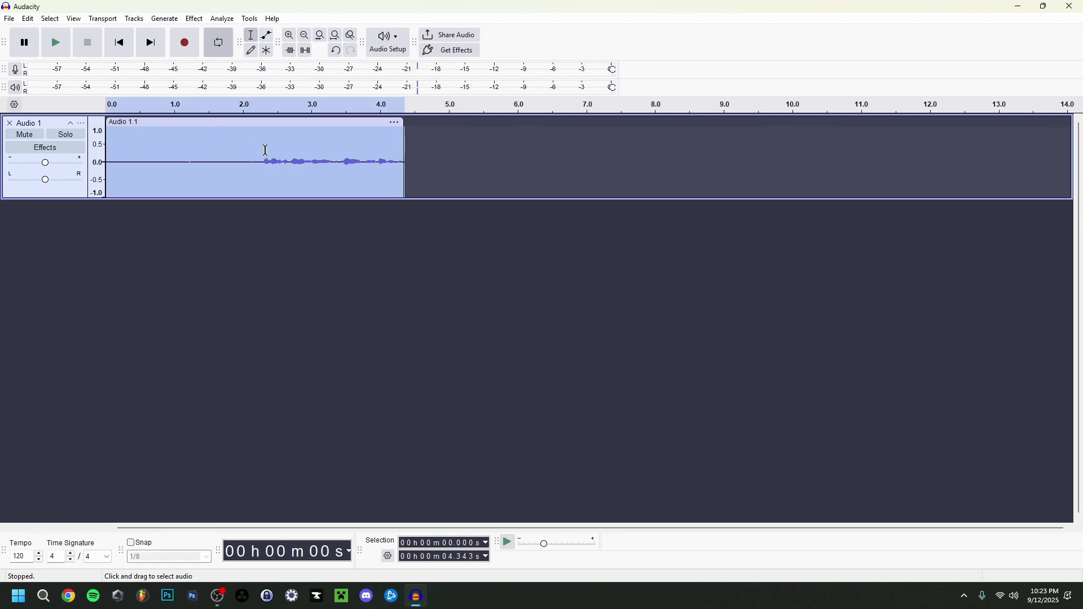
{"action": "left_click", "coordinate": [202, 20]}
{"action": "mouse_move", "coordinate": [239, 97]}
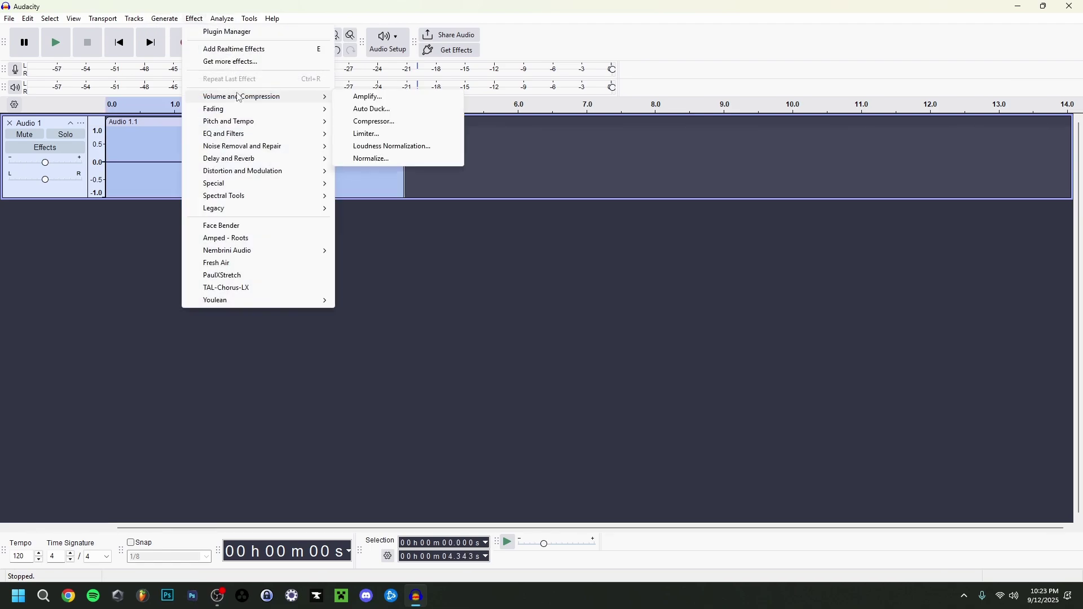
{"action": "left_click", "coordinate": [376, 102]}
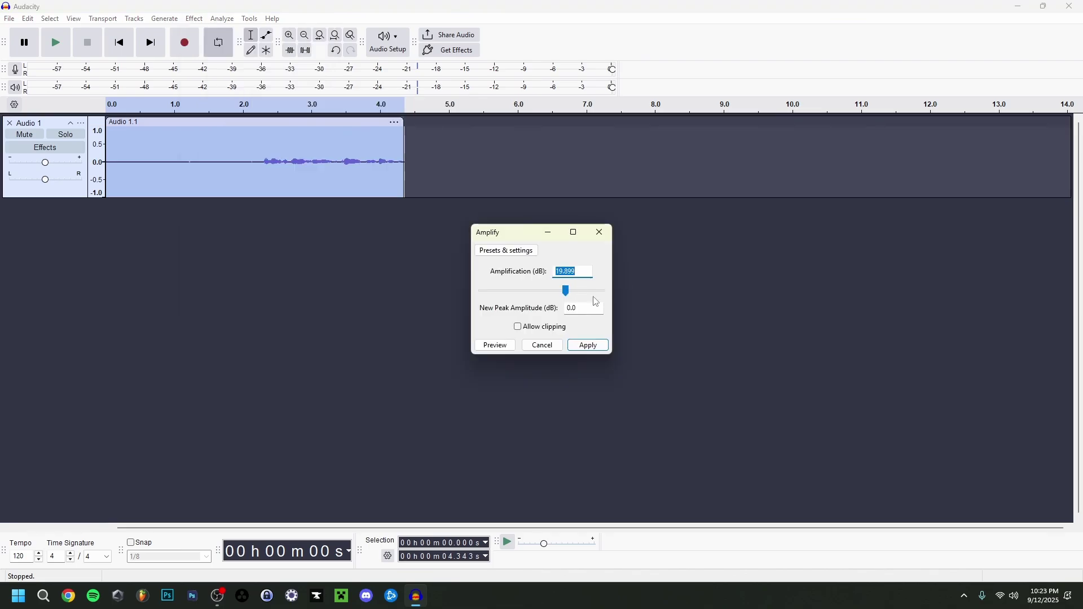
{"action": "type", "text": "5"}
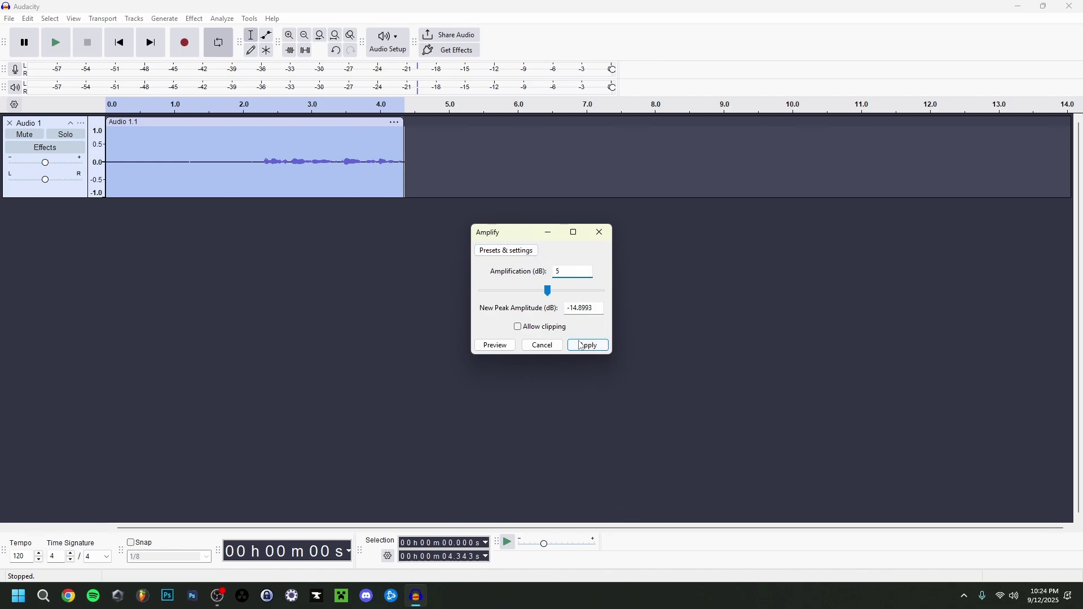
{"action": "left_click", "coordinate": [494, 345]}
{"action": "type", "text": "5"}
{"action": "left_click", "coordinate": [603, 350]}
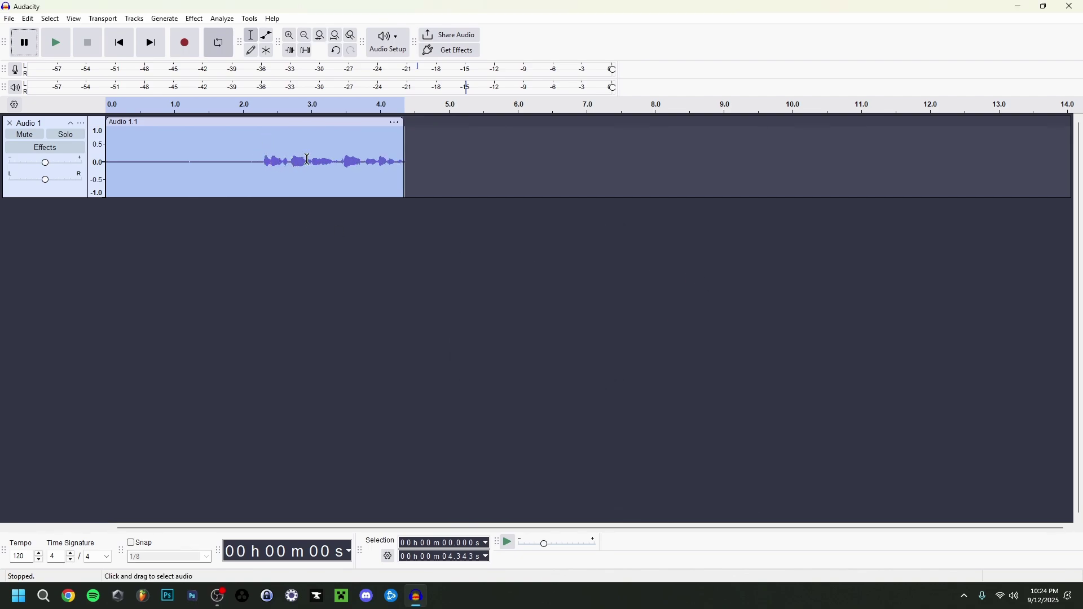
Step: Play the amplified clip from about 1.95 s and delete the silence from about 1.06 s up to the speech
{"action": "left_click", "coordinate": [241, 144]}
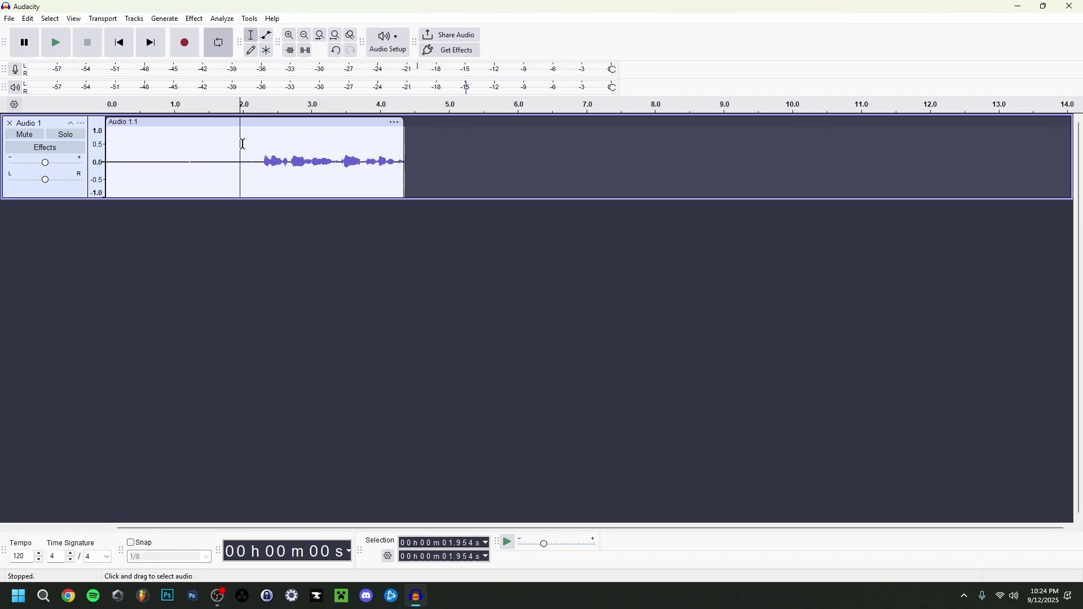
{"action": "key", "text": "space"}
{"action": "left_click_drag", "start_coordinate": [178, 151], "coordinate": [261, 151]}
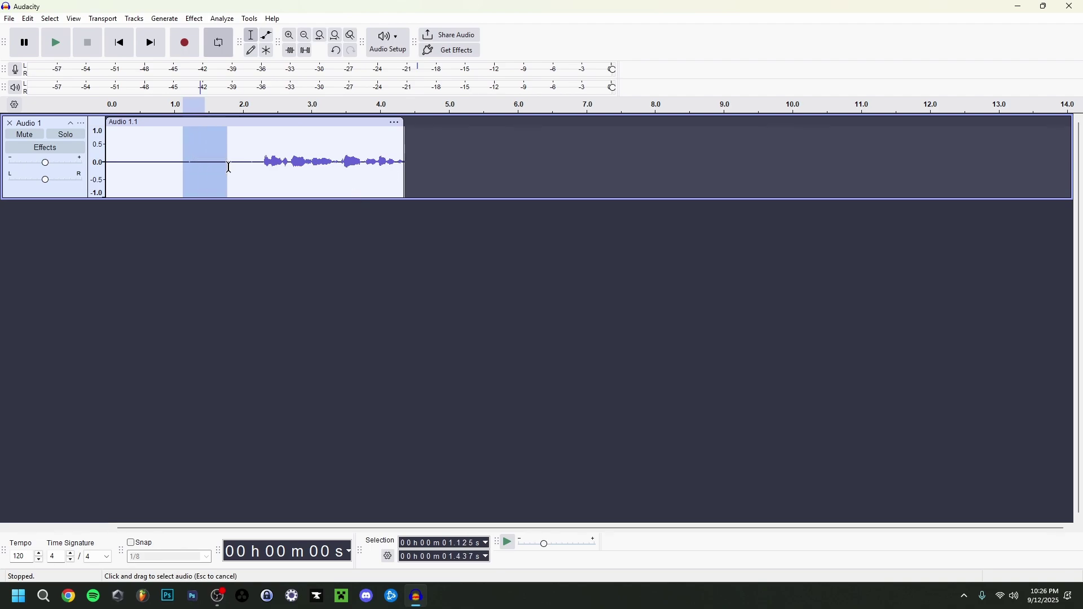
{"action": "key", "text": "Delete"}
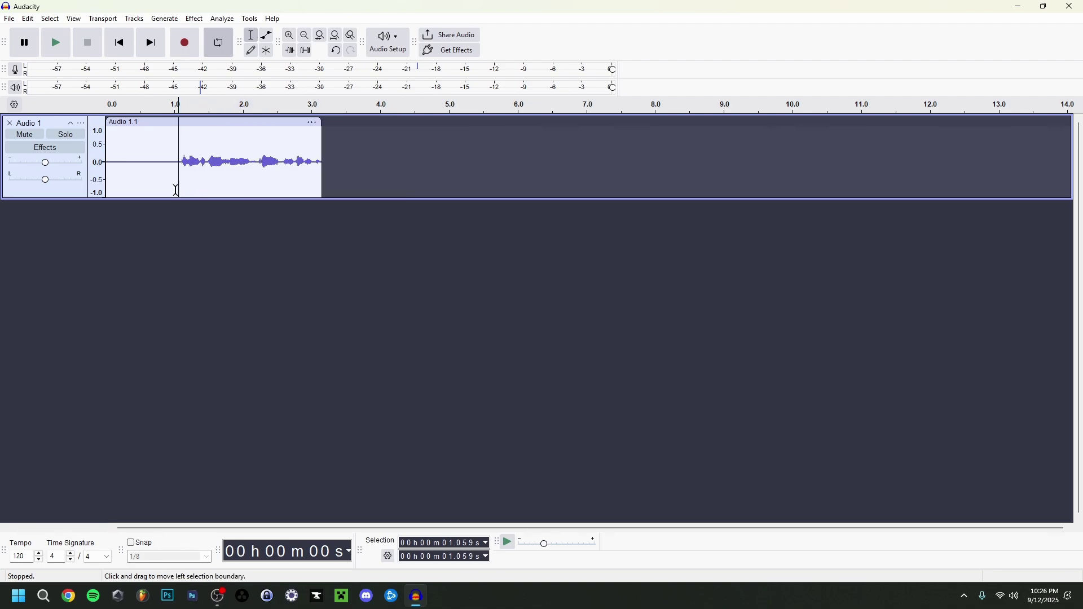
Step: Play the clip from near its start, at about 0.14 s, to listen for background noise
{"action": "left_click", "coordinate": [111, 133]}
{"action": "key", "text": "space"}
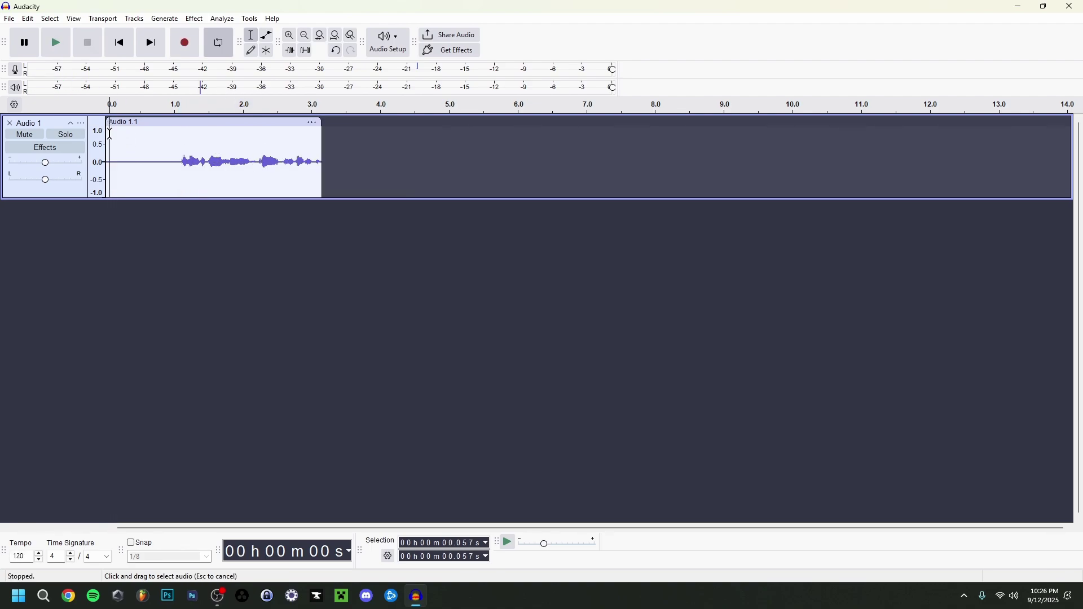
{"action": "left_click_drag", "start_coordinate": [113, 136], "coordinate": [106, 137]}
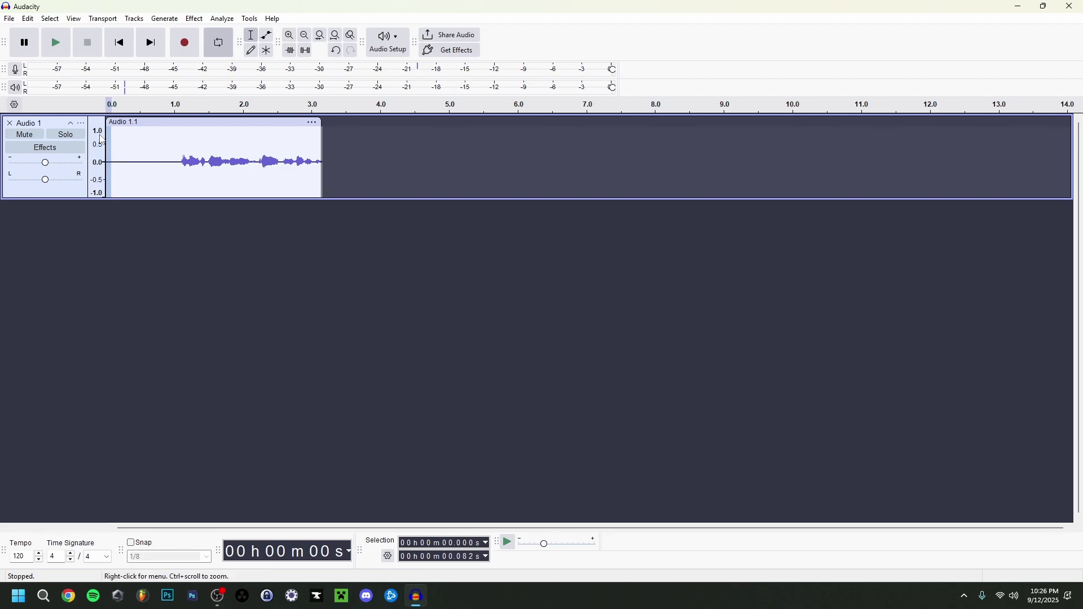
{"action": "left_click", "coordinate": [115, 137]}
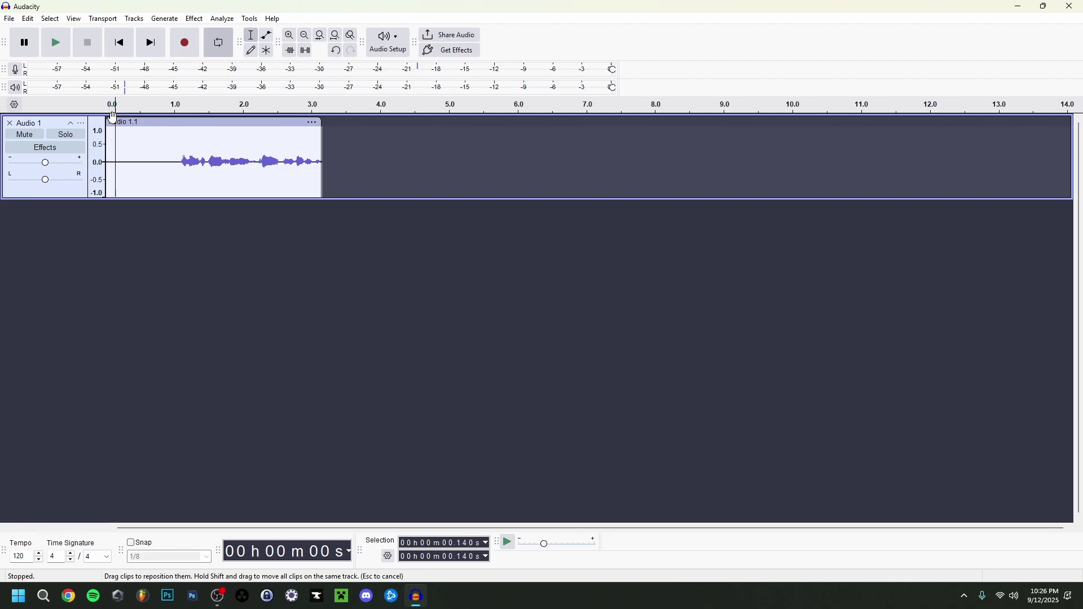
{"action": "left_click", "coordinate": [109, 107]}
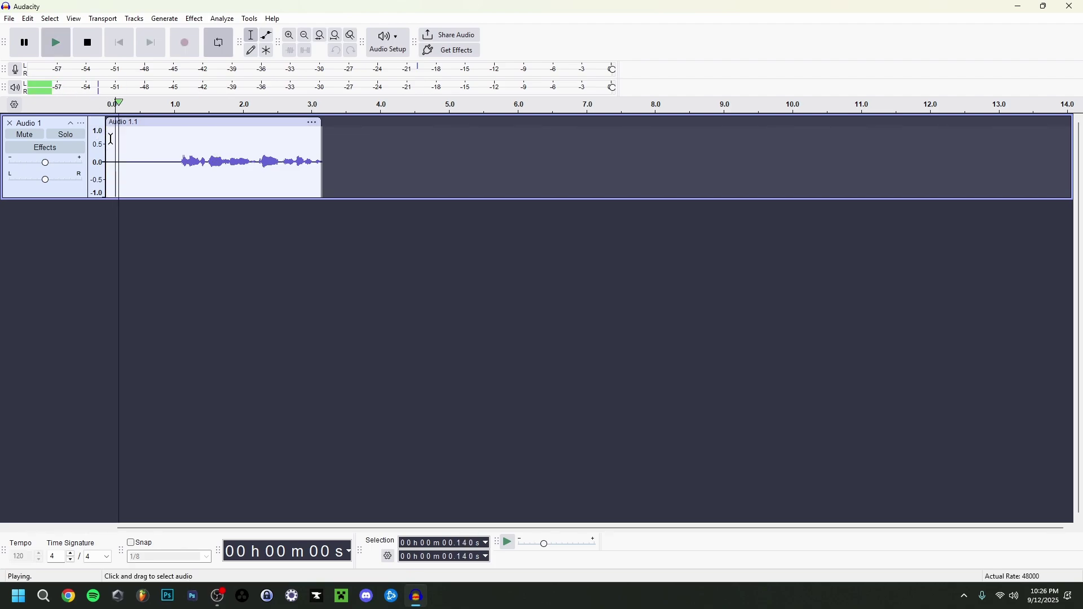
{"action": "key", "text": "space"}
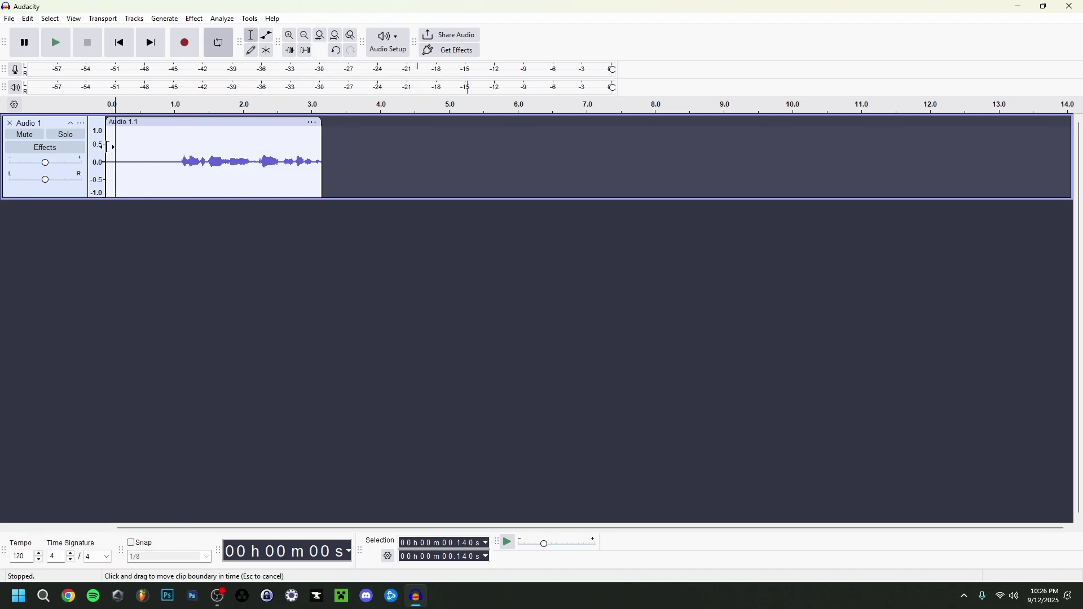
Step: Select the noise-only stretch from about 0.1 to 0.79 s and capture it as the Noise Reduction profile
{"action": "left_click_drag", "start_coordinate": [109, 148], "coordinate": [176, 148]}
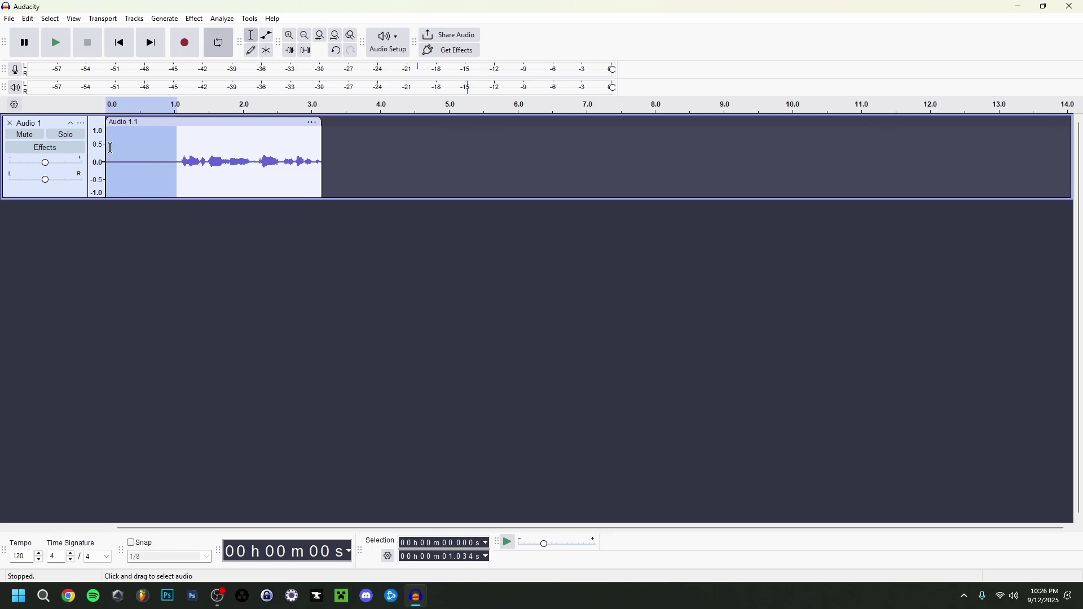
{"action": "left_click_drag", "start_coordinate": [115, 147], "coordinate": [160, 169]}
{"action": "key", "text": "space"}
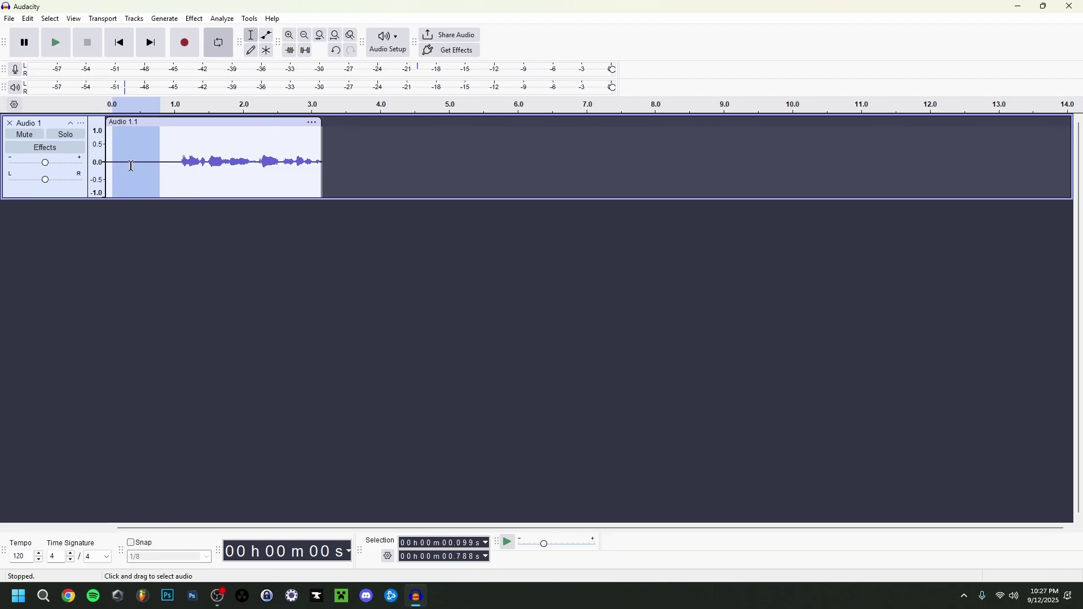
{"action": "left_click", "coordinate": [194, 18]}
{"action": "mouse_move", "coordinate": [258, 153]}
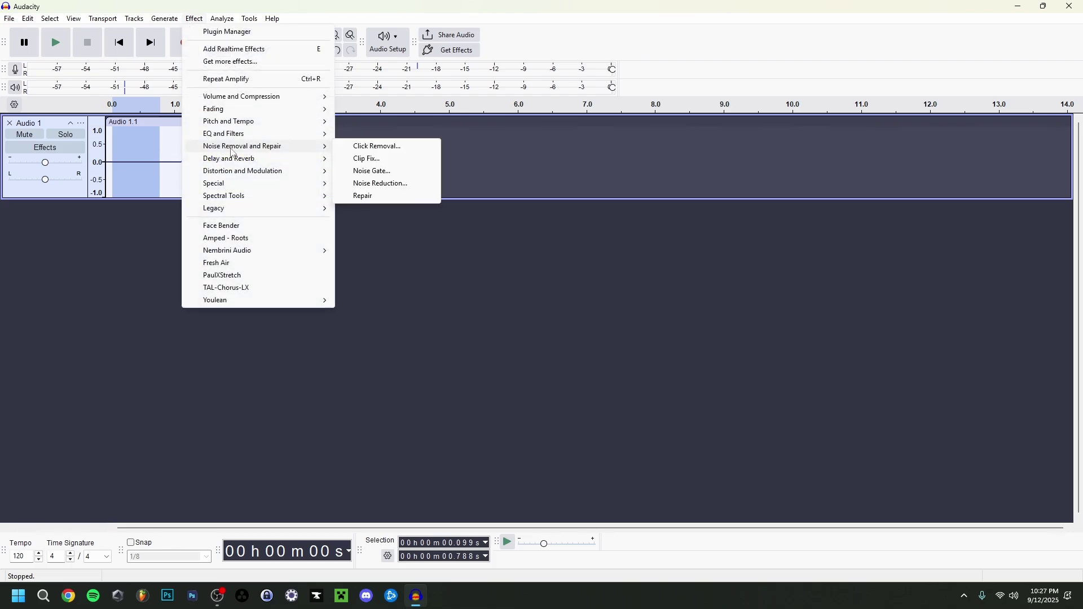
{"action": "left_click", "coordinate": [386, 189]}
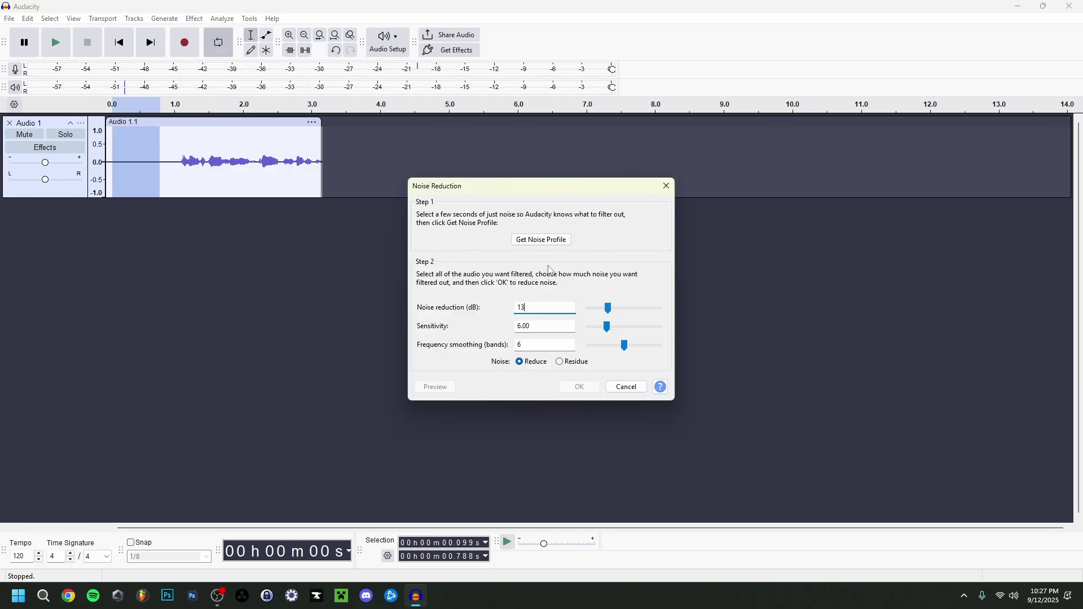
{"action": "left_click", "coordinate": [536, 243]}
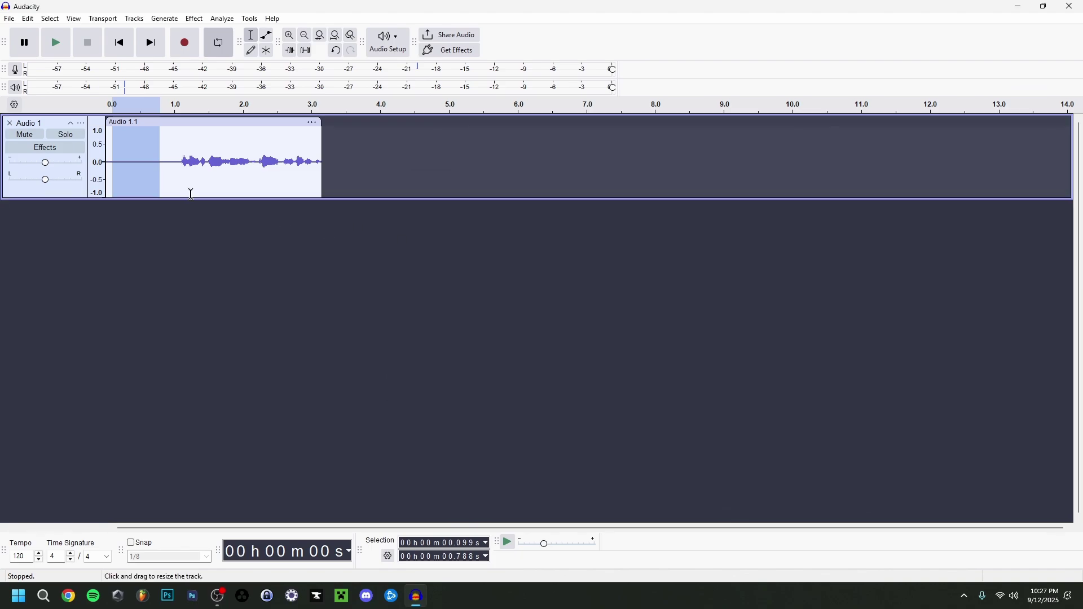
Step: Apply Noise Reduction of 12 dB to the whole voice clip, previewing the result first
{"action": "double_click", "coordinate": [176, 147]}
{"action": "left_click", "coordinate": [194, 19]}
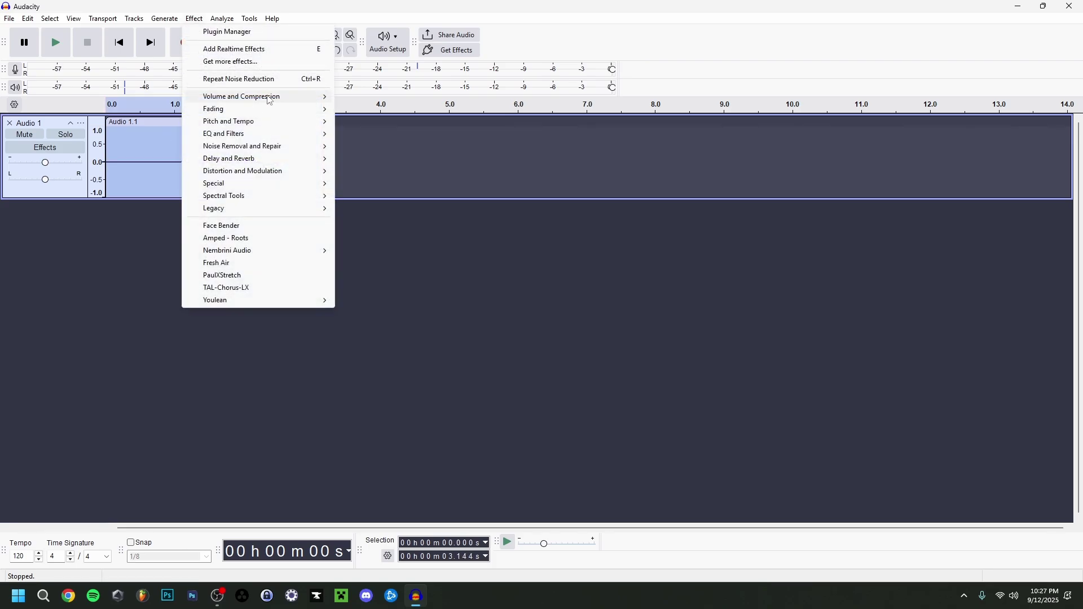
{"action": "mouse_move", "coordinate": [233, 154]}
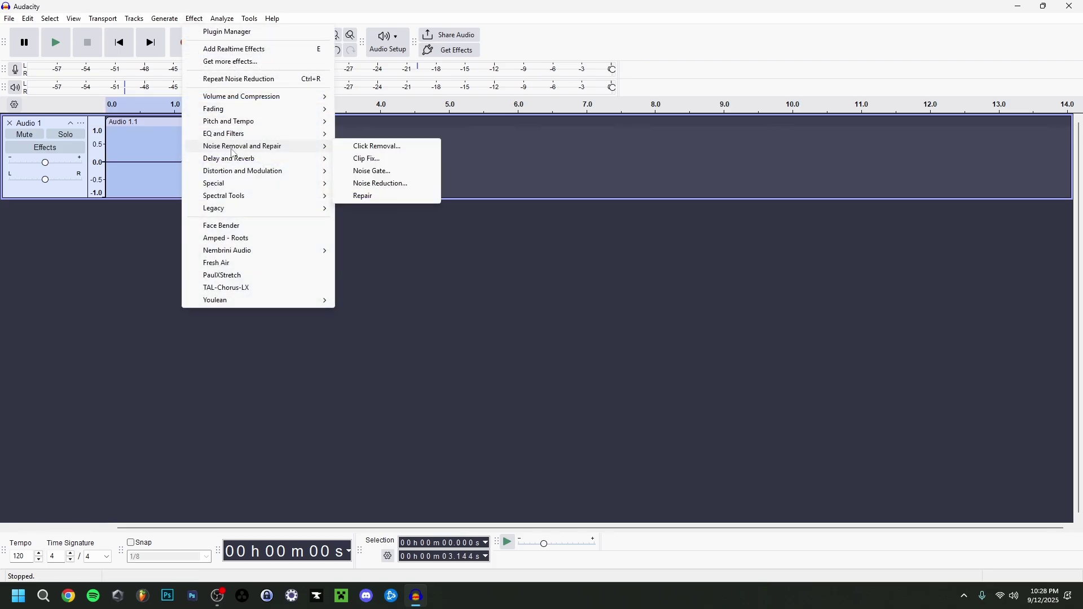
{"action": "left_click", "coordinate": [378, 183]}
{"action": "left_click", "coordinate": [545, 306]}
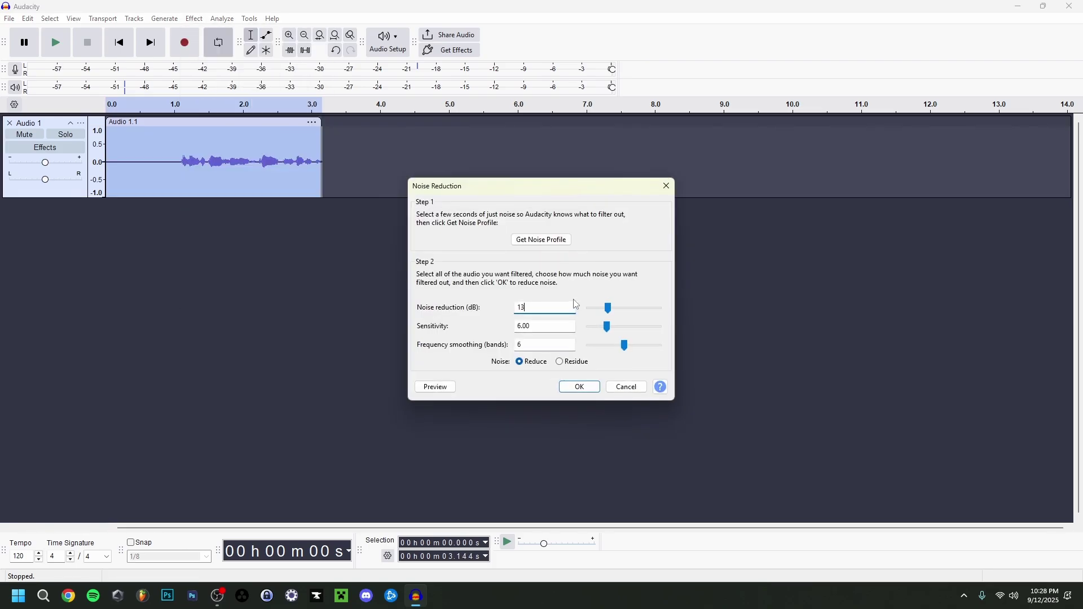
{"action": "key", "text": "BackSpace"}
{"action": "type", "text": "2"}
{"action": "left_click", "coordinate": [437, 389]}
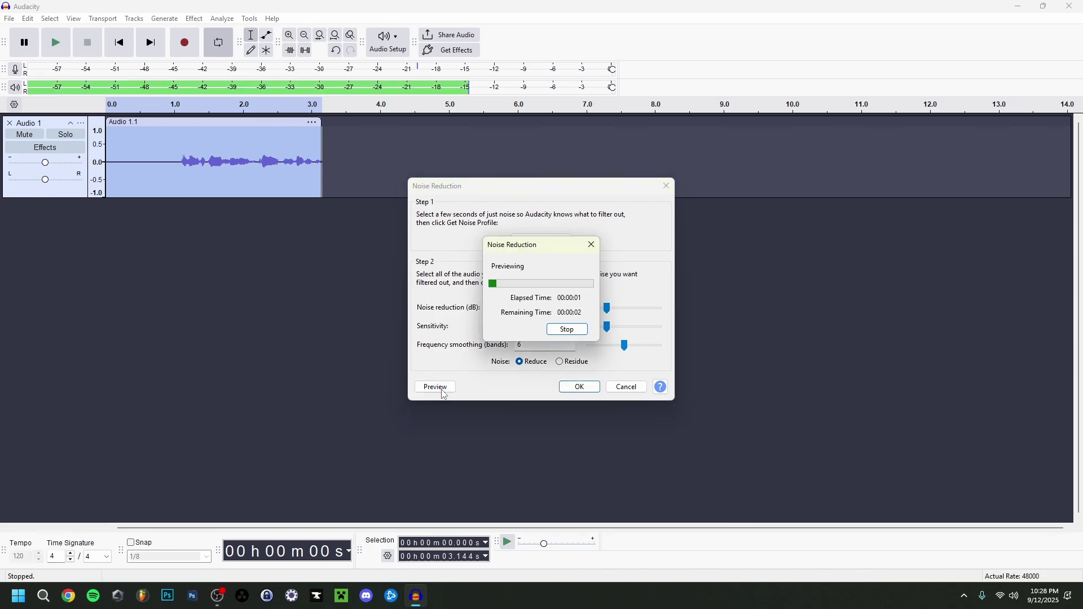
{"action": "left_click", "coordinate": [562, 337]}
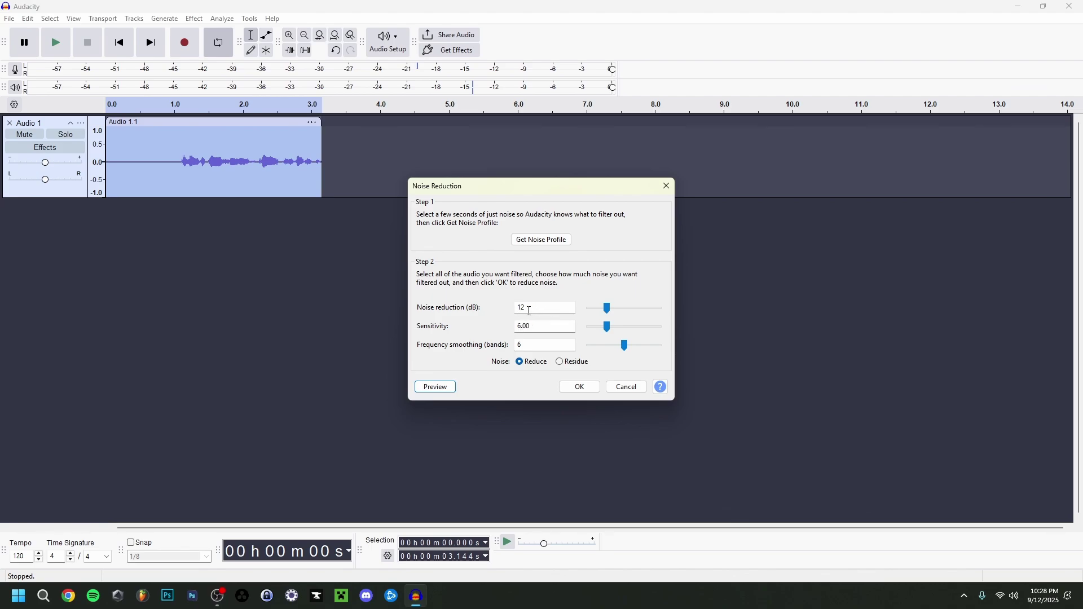
{"action": "left_click", "coordinate": [580, 387]}
Step: Play the noise-reduced voice clip from about 0.07 s to check the result
{"action": "left_click", "coordinate": [153, 151]}
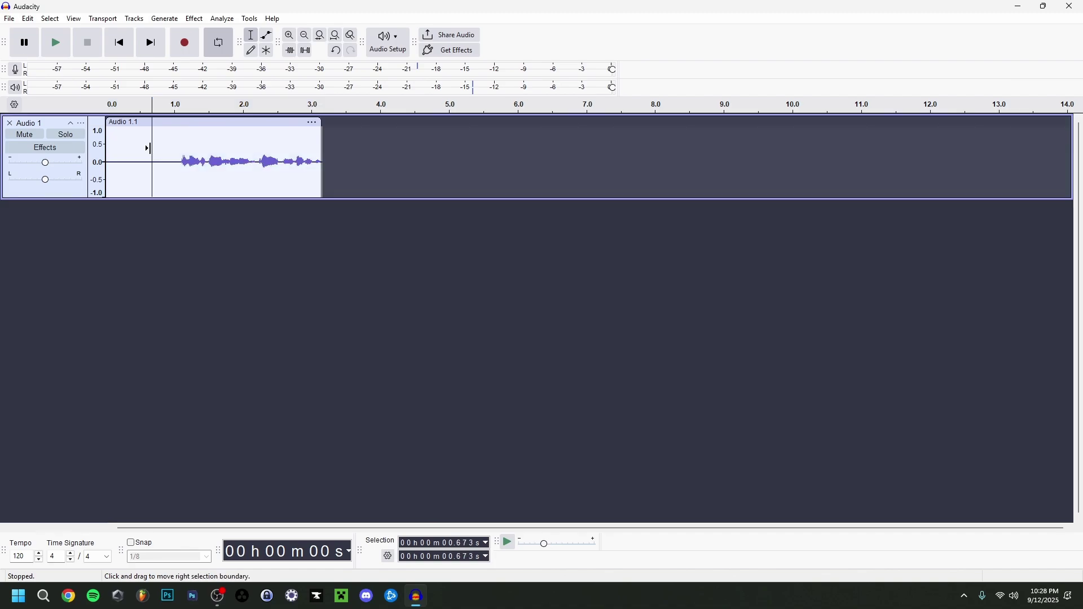
{"action": "left_click", "coordinate": [110, 145]}
{"action": "key", "text": "space"}
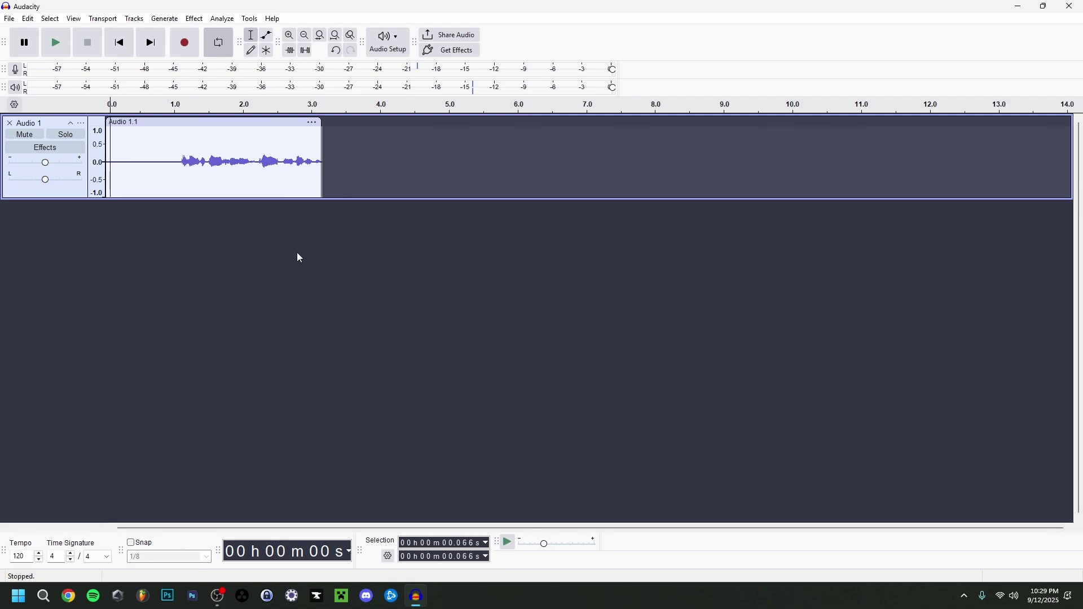
Step: Add a stereo track and import the audio file "Harris Heller - Vapor Lock" from the Background Music folder
{"action": "right_click", "coordinate": [138, 248]}
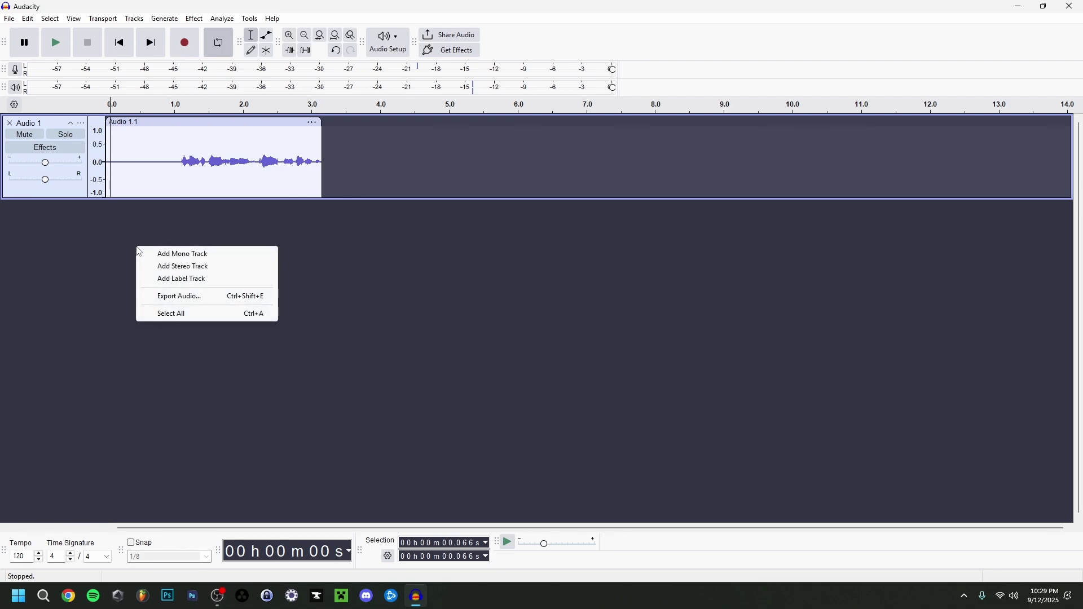
{"action": "left_click", "coordinate": [186, 268]}
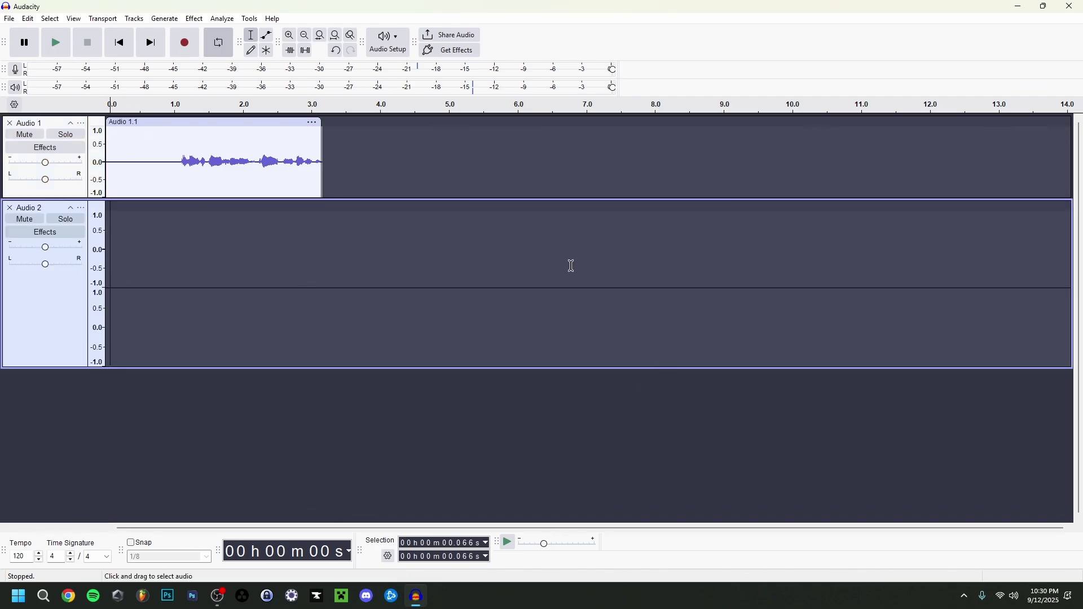
{"action": "left_click", "coordinate": [8, 20]}
{"action": "mouse_move", "coordinate": [56, 155]}
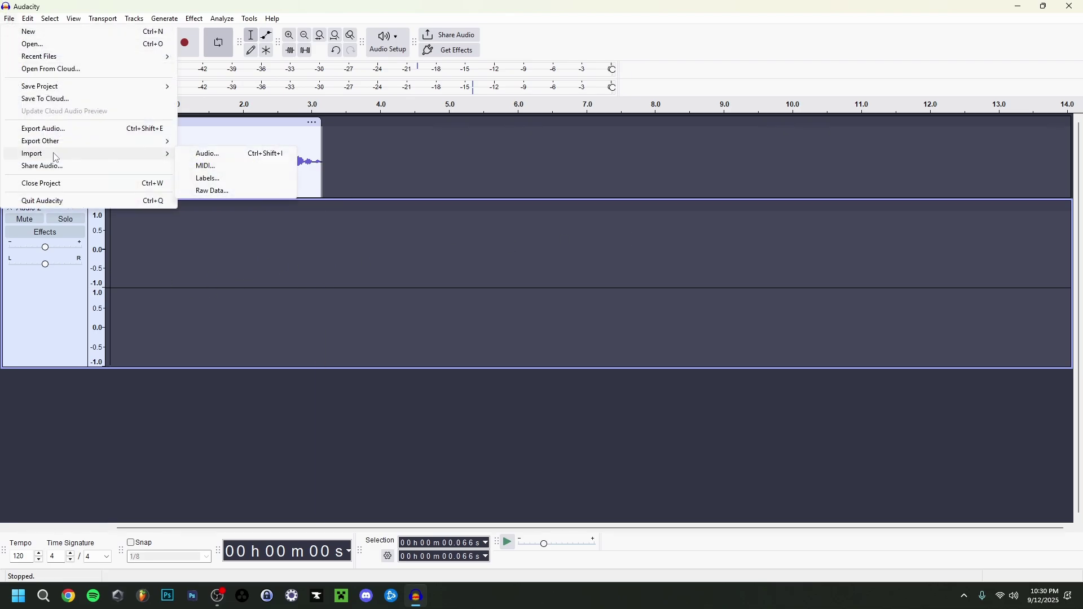
{"action": "left_click", "coordinate": [226, 159]}
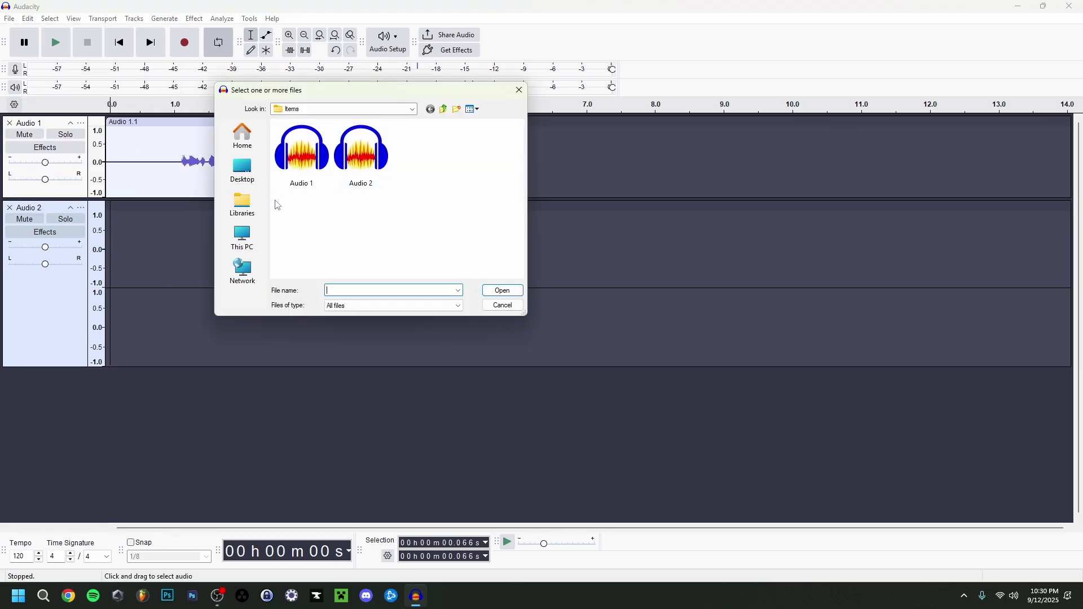
{"action": "double_click", "coordinate": [302, 156]}
{"action": "scroll", "coordinate": [337, 189], "scroll_direction": "down", "scroll_amount": 5}
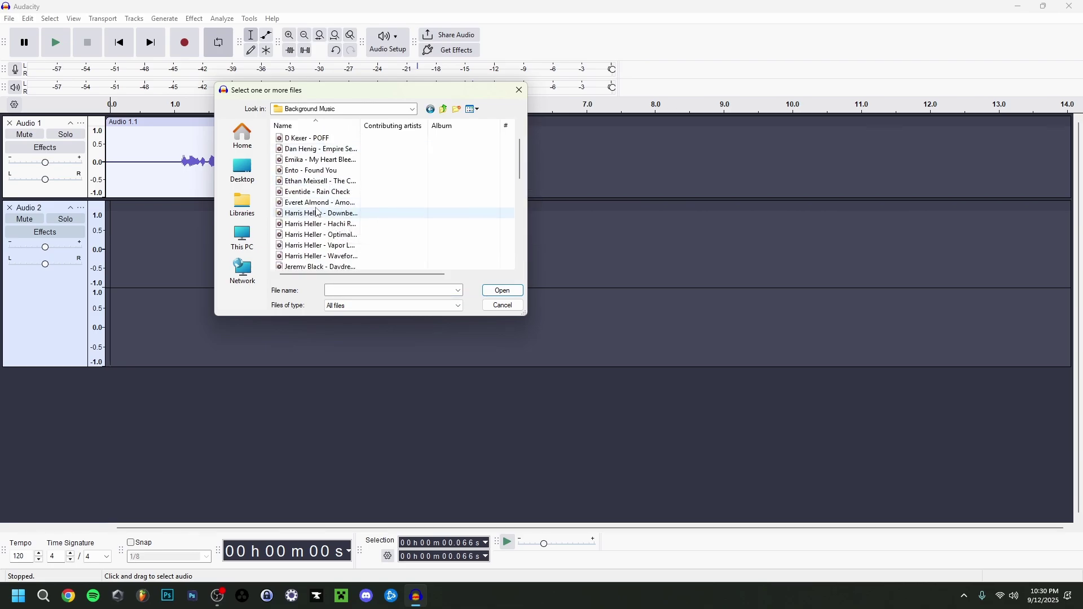
{"action": "scroll", "coordinate": [361, 204], "scroll_direction": "up", "scroll_amount": 1}
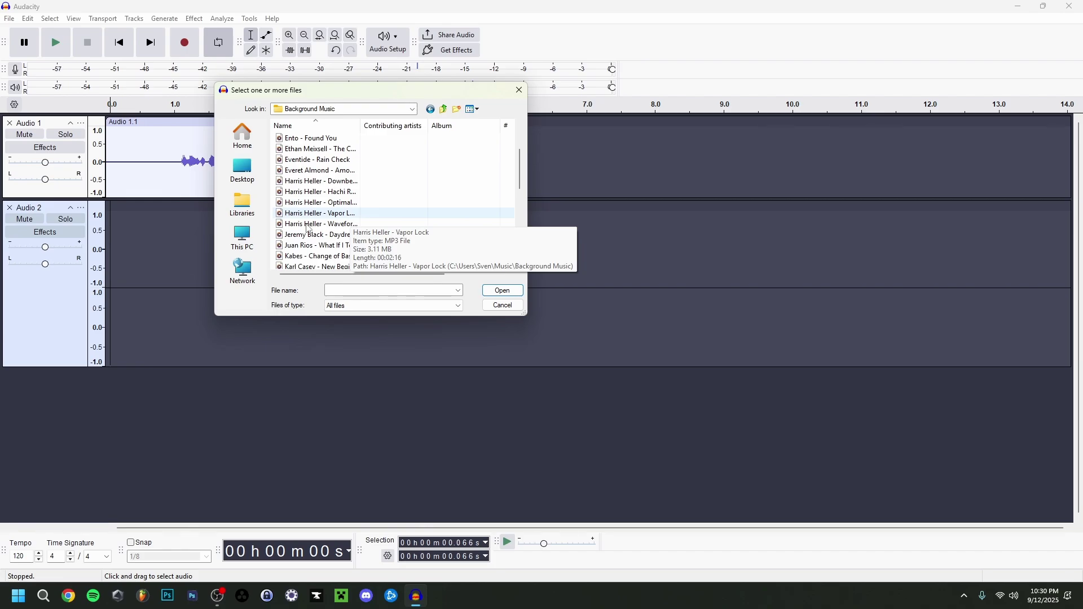
{"action": "scroll", "coordinate": [363, 222], "scroll_direction": "down", "scroll_amount": 1}
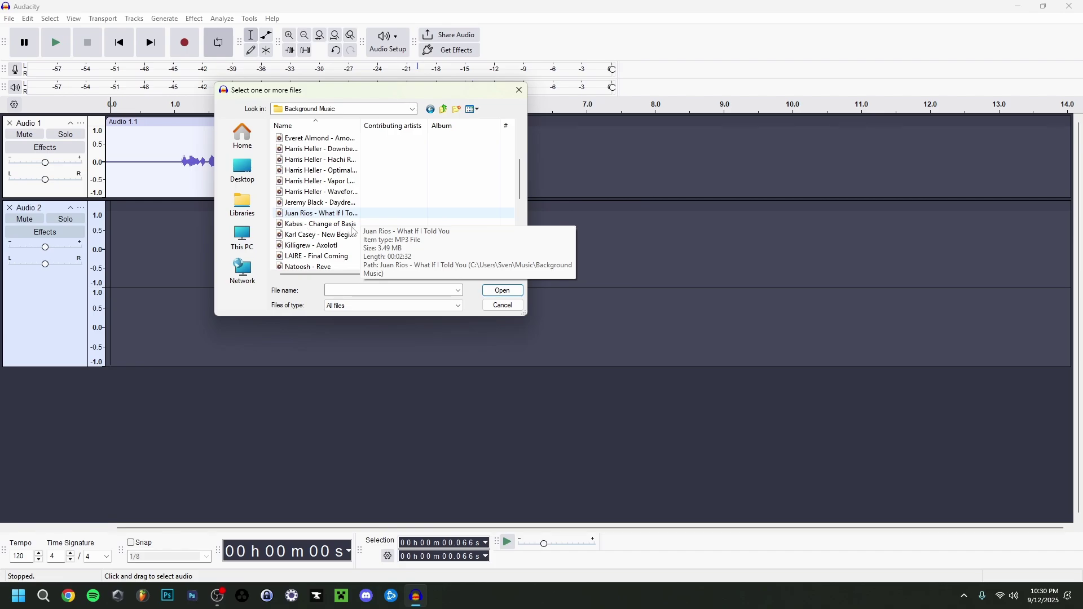
{"action": "scroll", "coordinate": [342, 235], "scroll_direction": "down", "scroll_amount": 3}
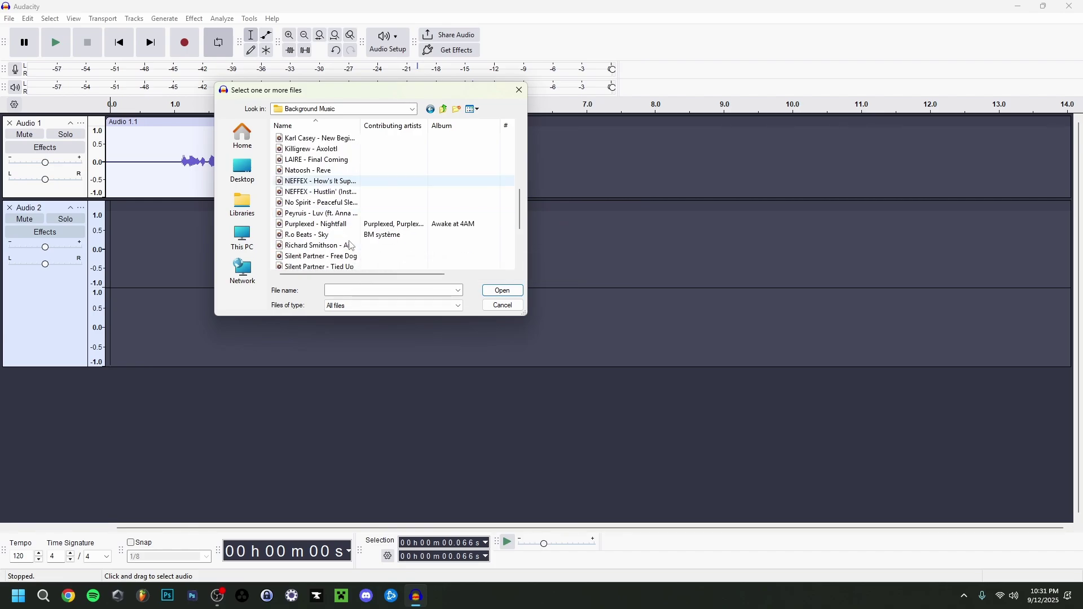
{"action": "scroll", "coordinate": [338, 226], "scroll_direction": "up", "scroll_amount": 4}
{"action": "left_click", "coordinate": [329, 216]}
{"action": "double_click", "coordinate": [330, 215]}
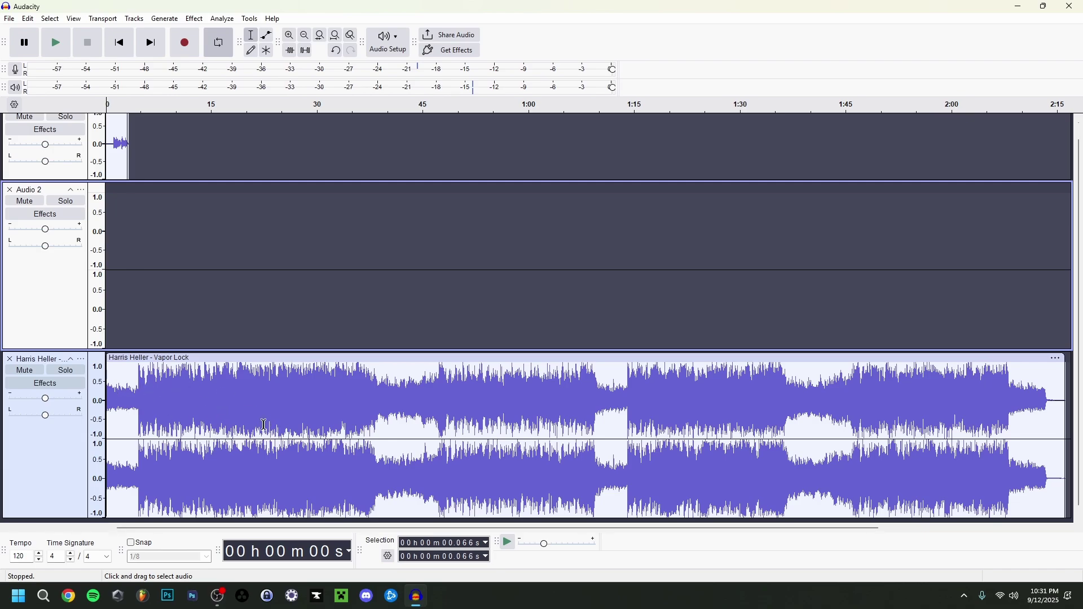
Step: Delete the empty stereo track between the voice track and the music track
{"action": "right_click", "coordinate": [154, 240]}
{"action": "left_click", "coordinate": [9, 190]}
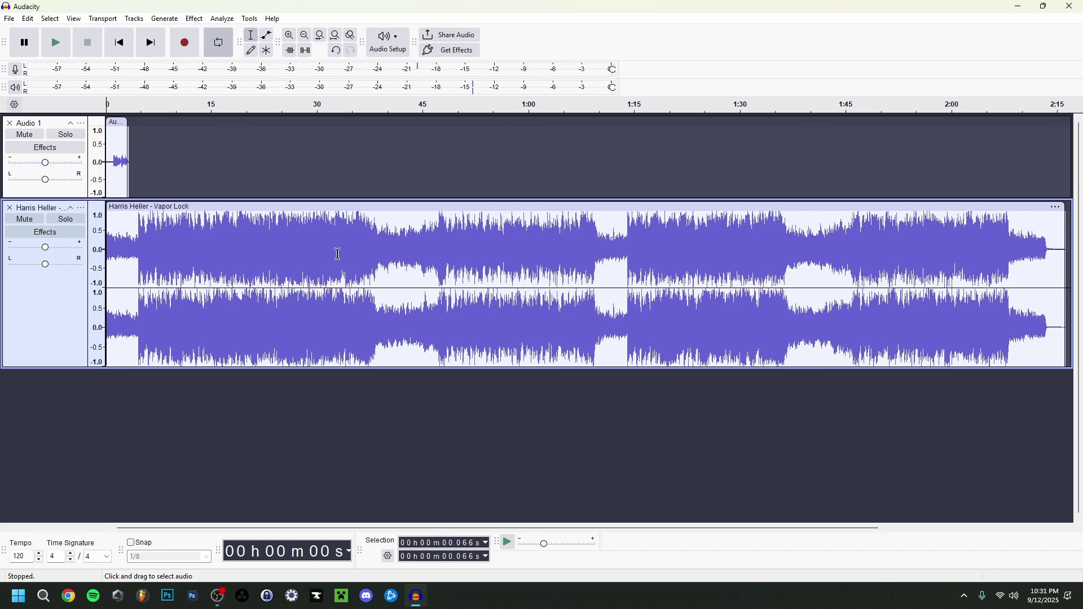
{"action": "left_click", "coordinate": [252, 255]}
{"action": "key", "text": "ctrl+z"}
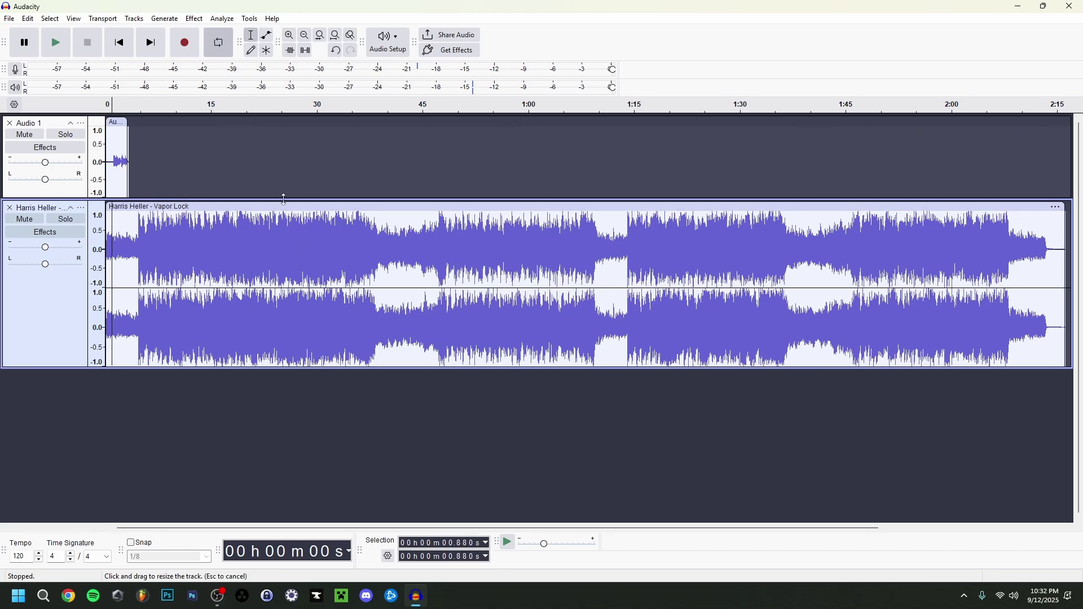
Step: Try lowering the music clip's volume with the Envelope tool, and undo the envelope changes
{"action": "left_click", "coordinate": [269, 37]}
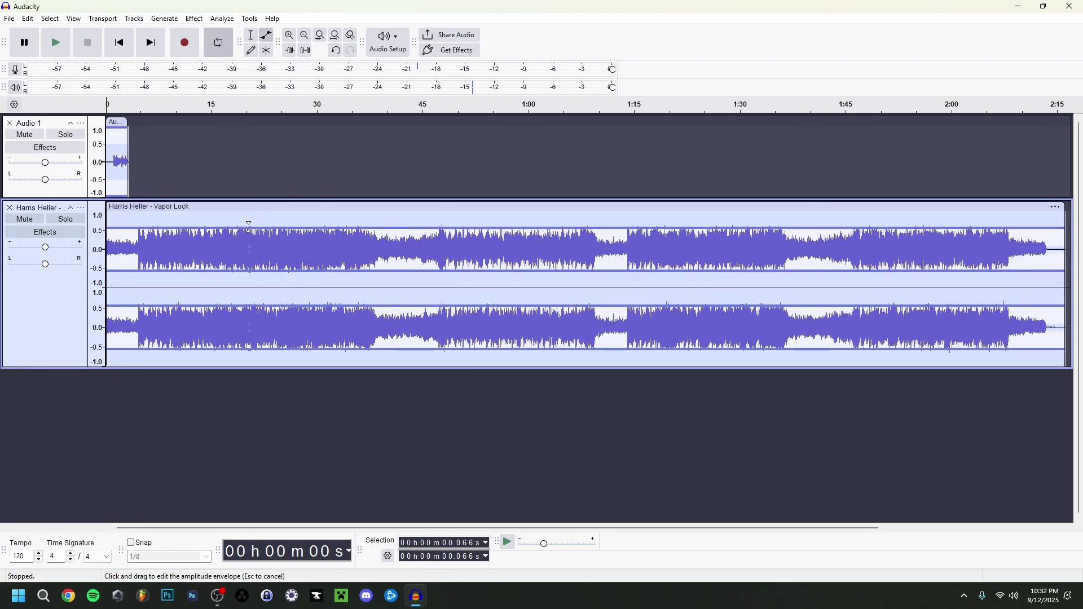
{"action": "key", "text": "space"}
{"action": "left_click", "coordinate": [231, 244]}
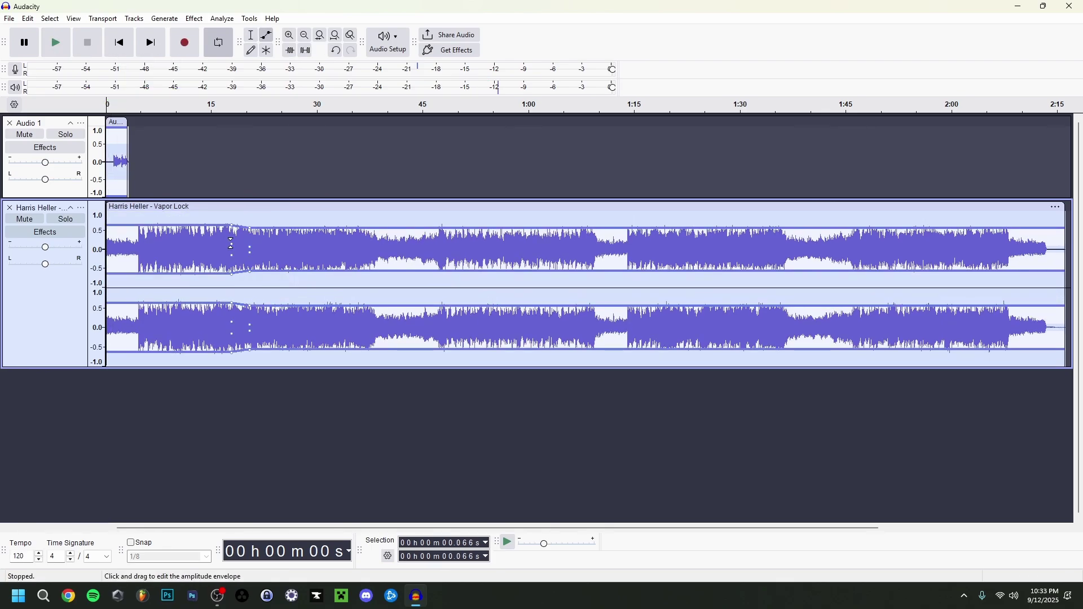
{"action": "left_click_drag", "start_coordinate": [231, 244], "coordinate": [227, 238]}
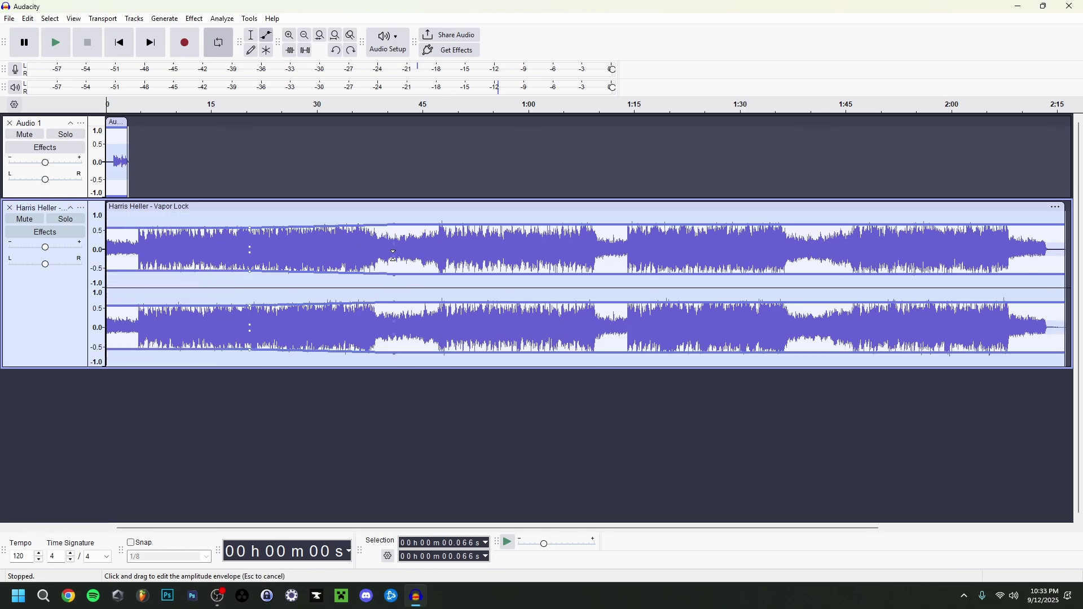
{"action": "left_click_drag", "start_coordinate": [393, 228], "coordinate": [392, 244]}
{"action": "key", "text": "ctrl+z"}
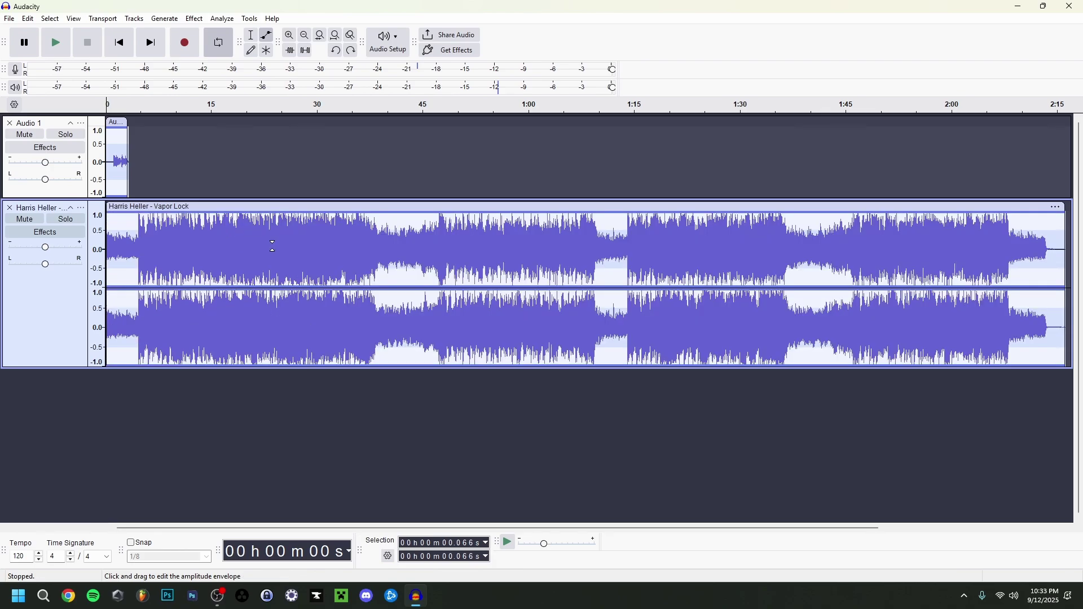
{"action": "key", "text": "ctrl+y"}
{"action": "key", "text": "ctrl+z"}
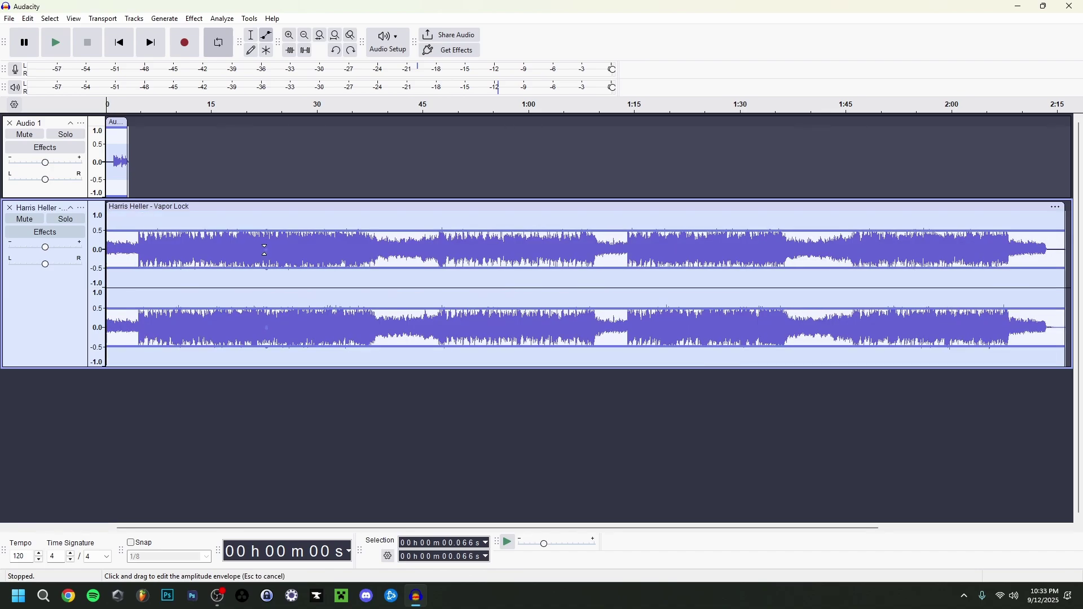
{"action": "key", "text": "ctrl+y"}
{"action": "key", "text": "ctrl+z"}
Step: Select the whole music clip and amplify it by -30 dB
{"action": "left_click", "coordinate": [251, 35]}
{"action": "left_click", "coordinate": [229, 248]}
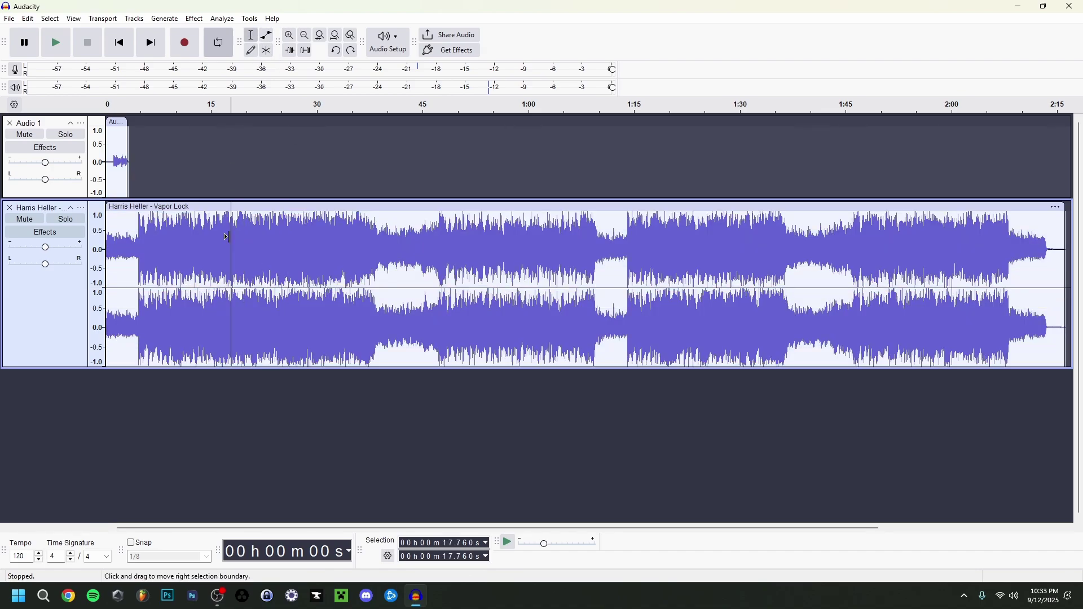
{"action": "left_click", "coordinate": [258, 250]}
{"action": "double_click", "coordinate": [258, 250]}
{"action": "left_click", "coordinate": [195, 19]}
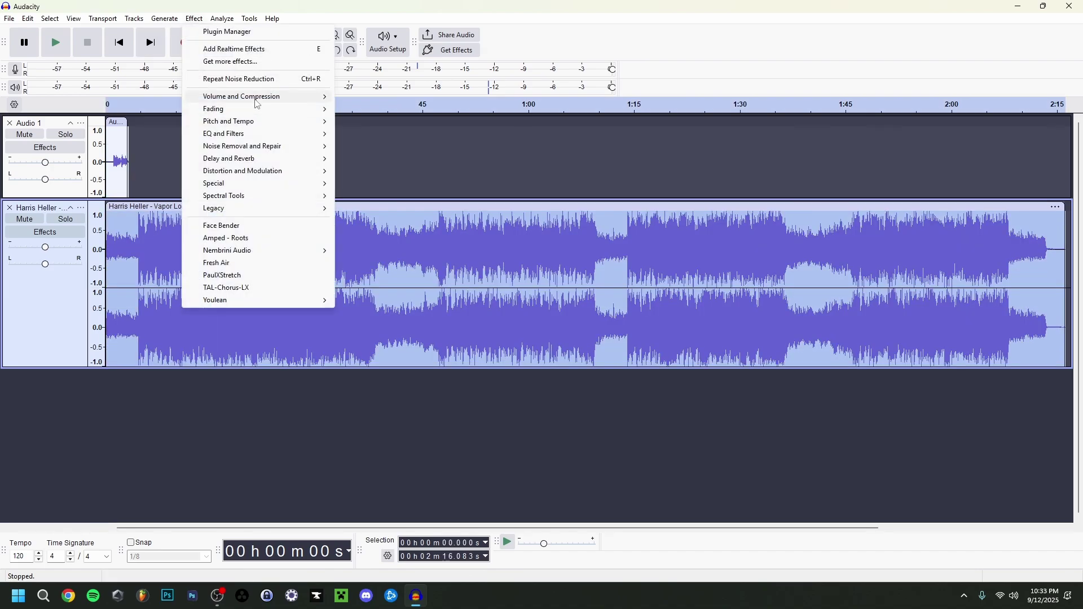
{"action": "mouse_move", "coordinate": [283, 97]}
{"action": "left_click", "coordinate": [377, 101]}
{"action": "type", "text": "-30"}
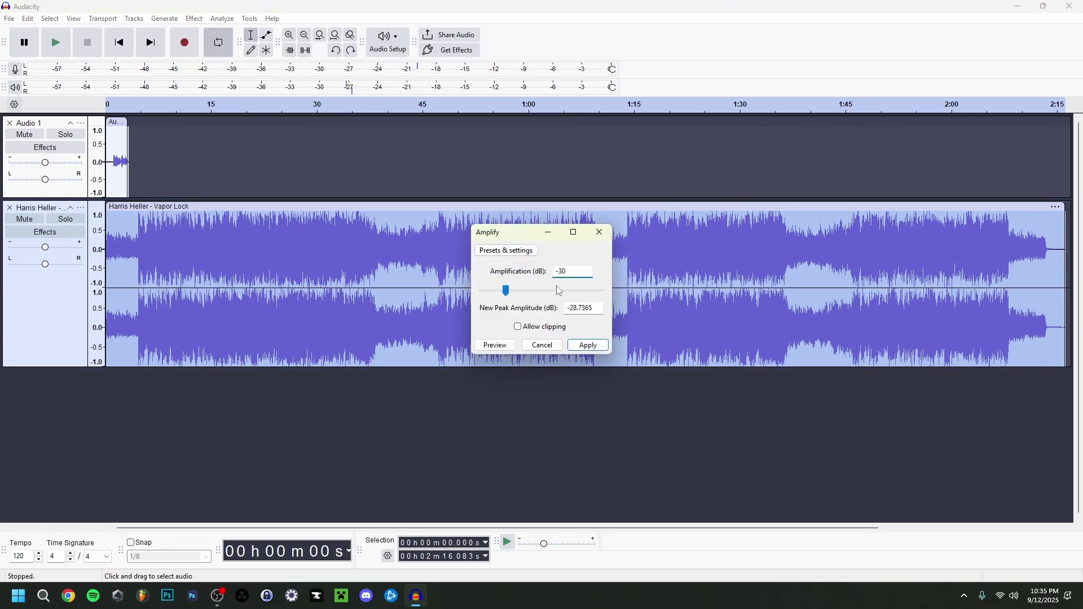
{"action": "left_click", "coordinate": [594, 347]}
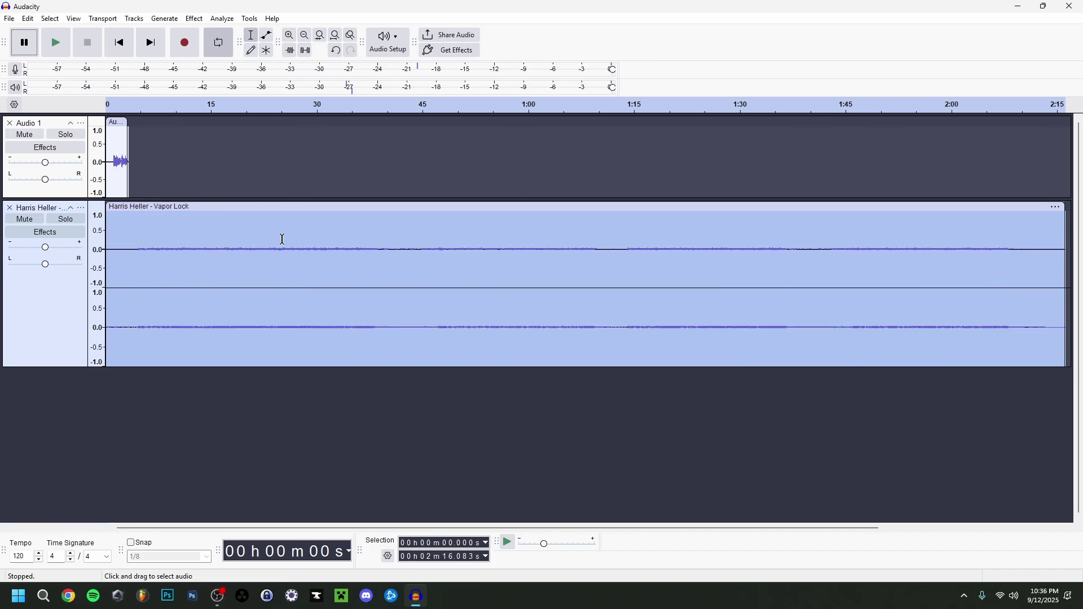
Step: Solo the music track and play it from the beginning to check its background level
{"action": "left_click", "coordinate": [117, 271]}
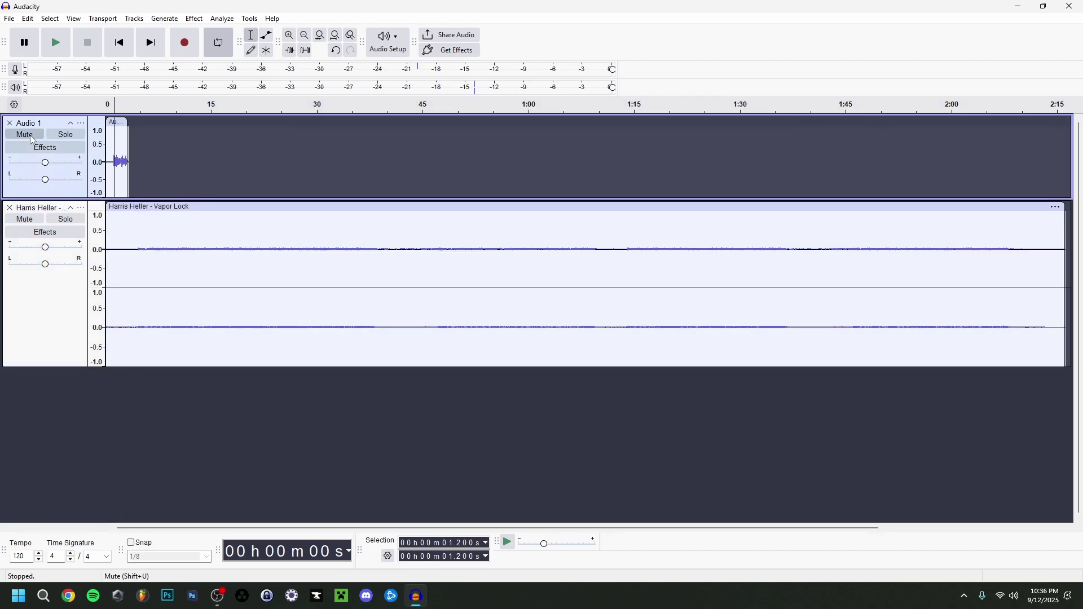
{"action": "left_click", "coordinate": [67, 226]}
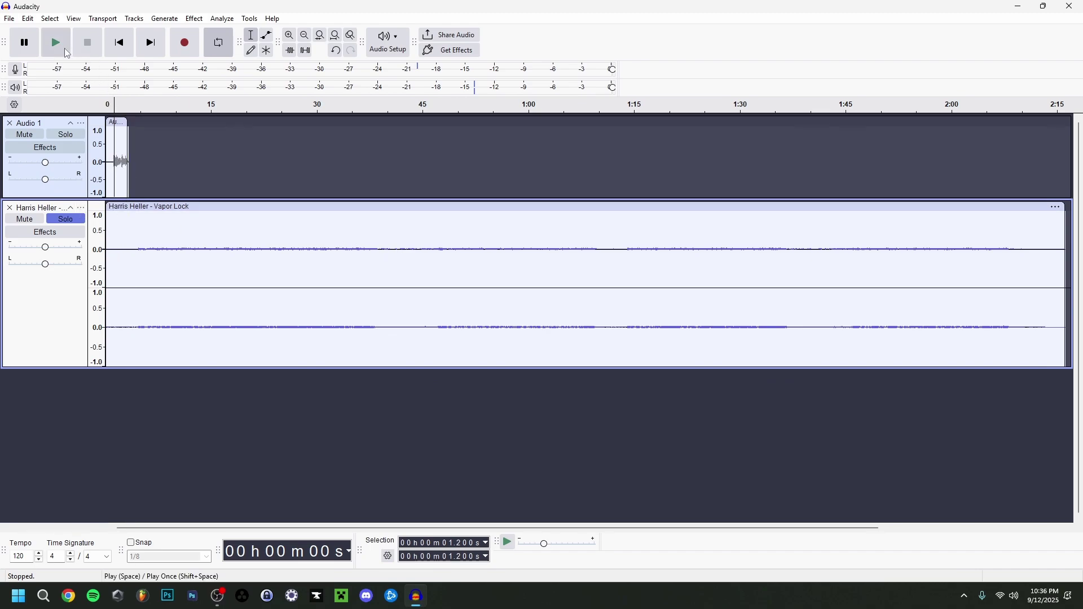
{"action": "left_click", "coordinate": [126, 49]}
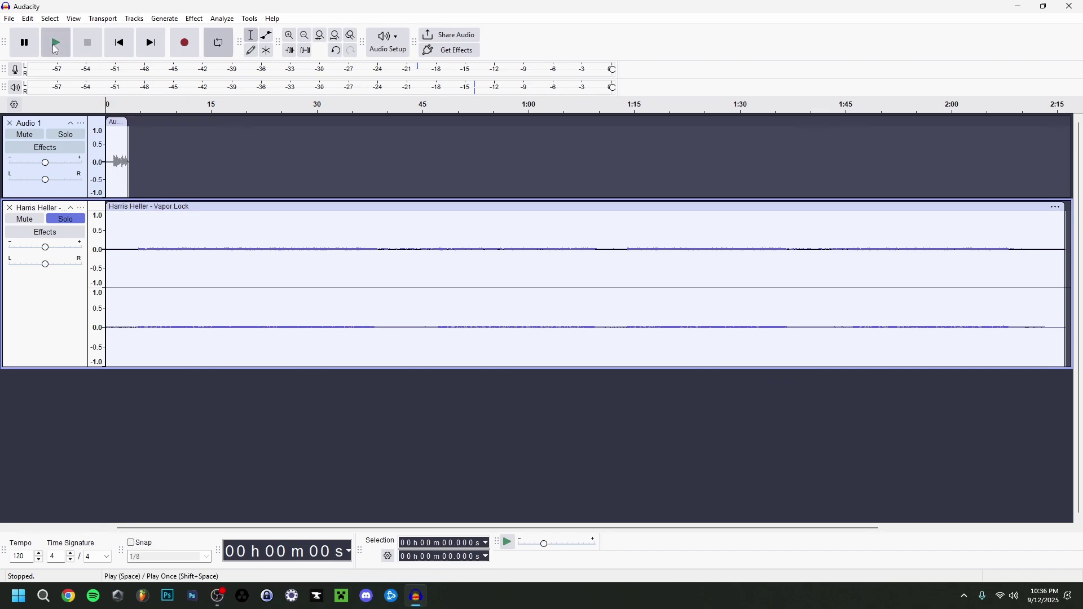
{"action": "key", "text": "space"}
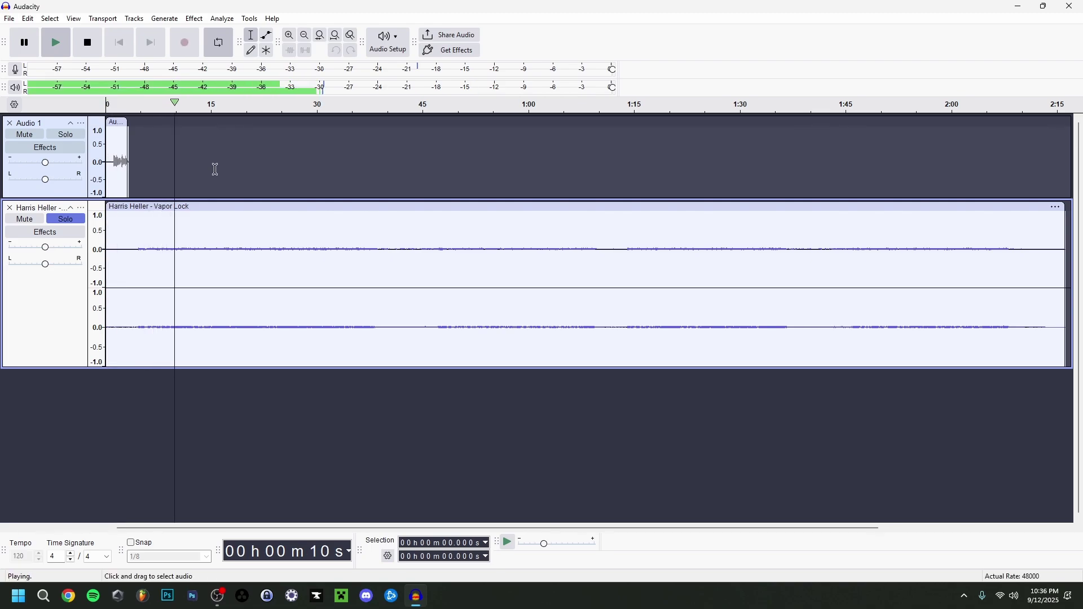
{"action": "left_click", "coordinate": [92, 52]}
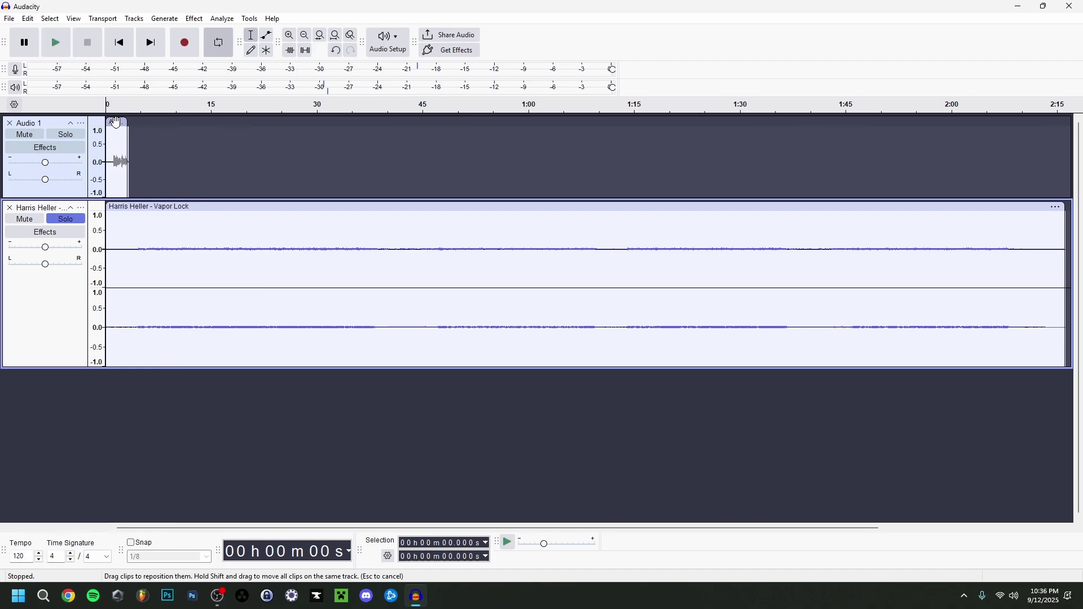
Step: Move the voice clip to start at about 5 s and turn off solo on the music track
{"action": "left_click_drag", "start_coordinate": [115, 123], "coordinate": [157, 124]}
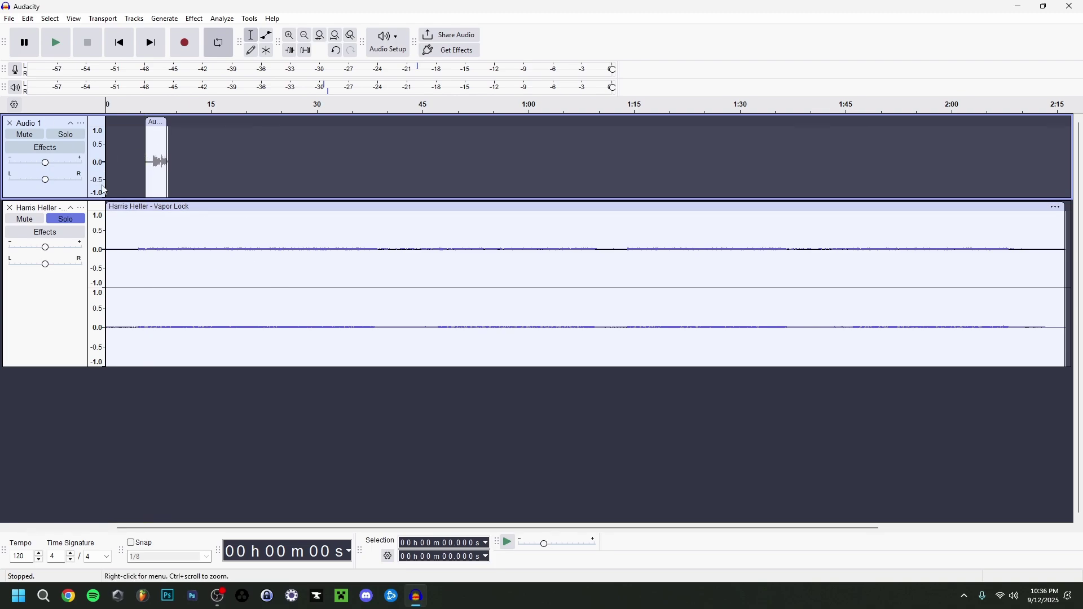
{"action": "left_click", "coordinate": [154, 106]}
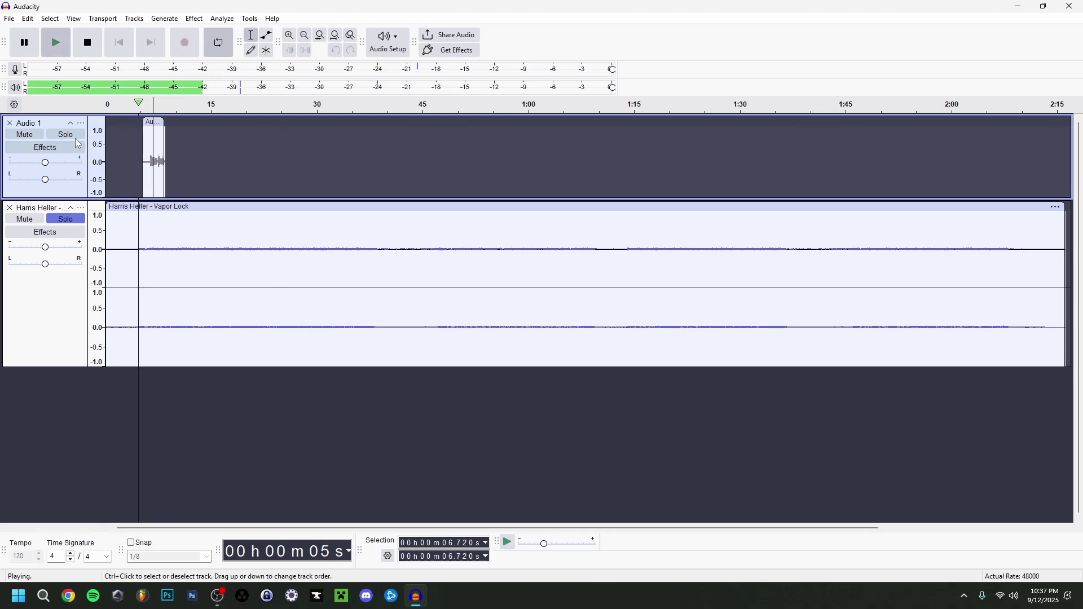
{"action": "left_click", "coordinate": [78, 220]}
{"action": "left_click", "coordinate": [70, 221]}
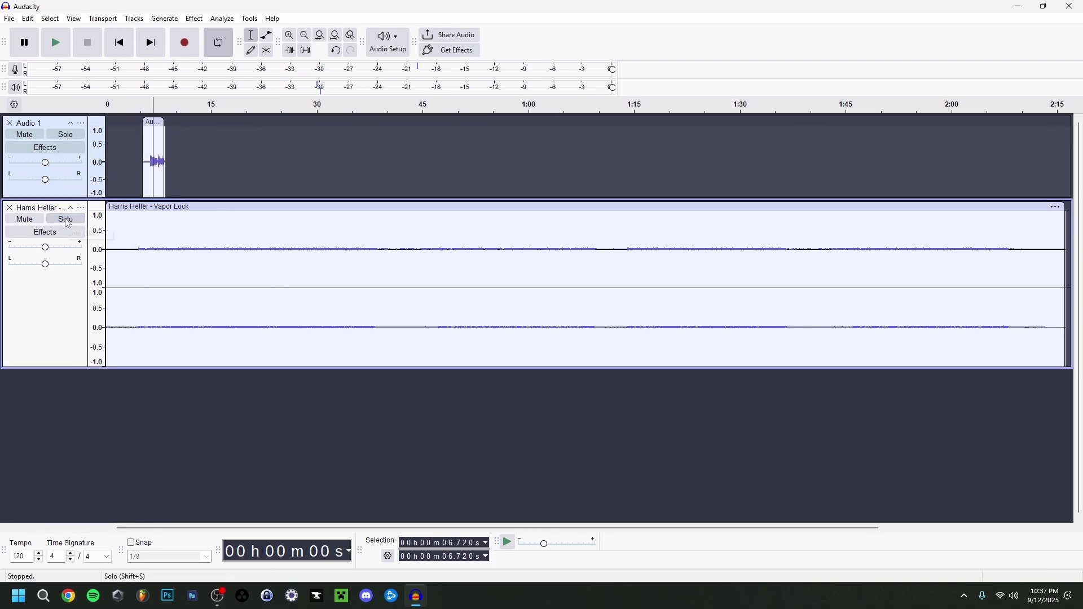
Step: Play both tracks together from about 2.9 s to check the voice against the music, and stop playback
{"action": "left_click", "coordinate": [126, 121]}
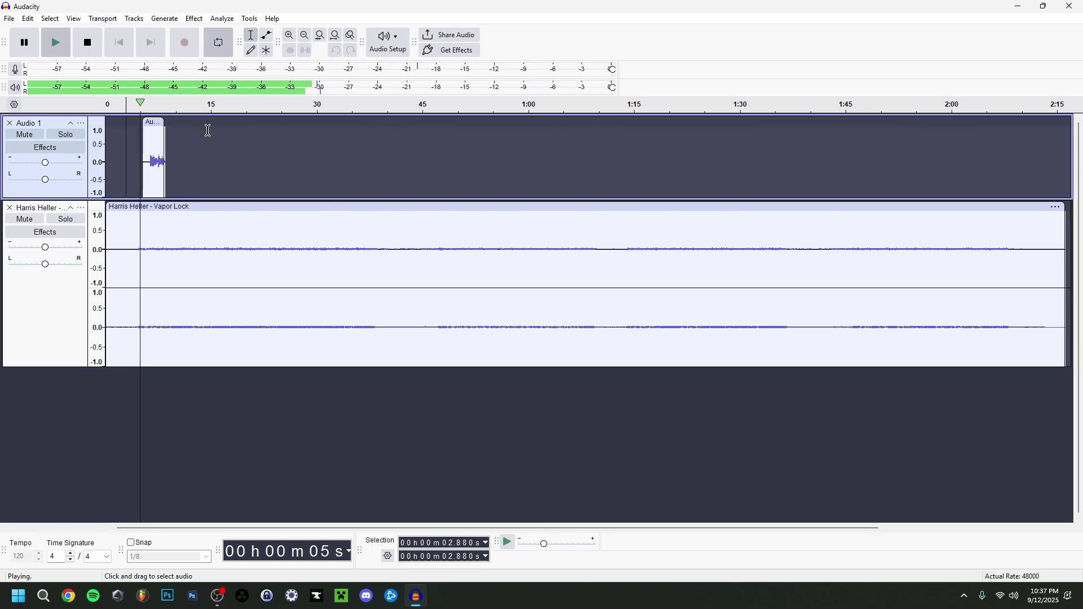
{"action": "left_click", "coordinate": [93, 48]}
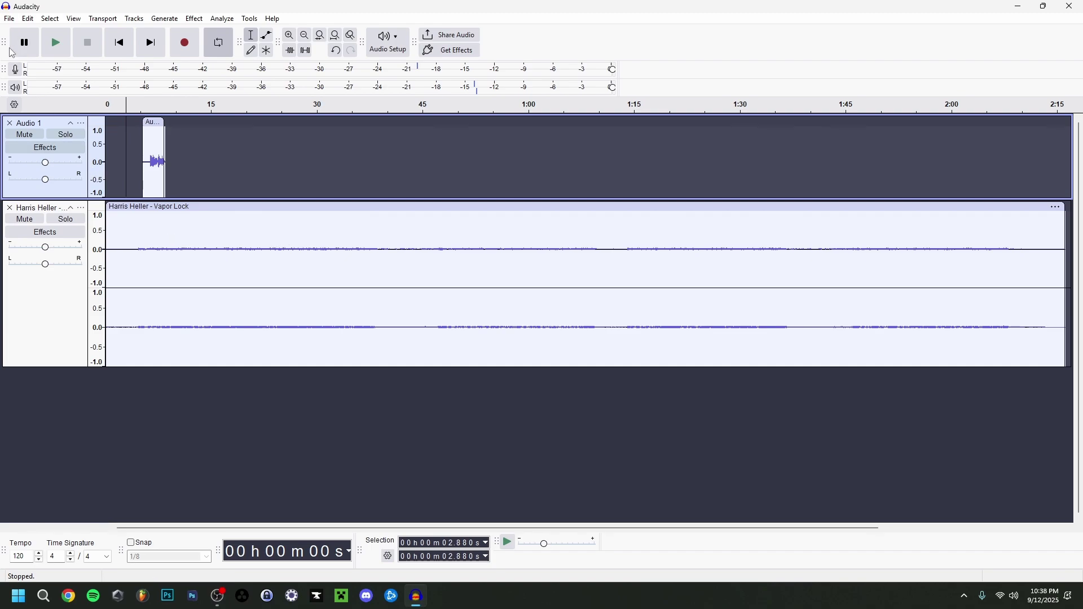
Step: Save the project under the new name Audio 3 as an AUP3 project file in the Items folder
{"action": "left_click", "coordinate": [9, 19]}
{"action": "mouse_move", "coordinate": [66, 92]}
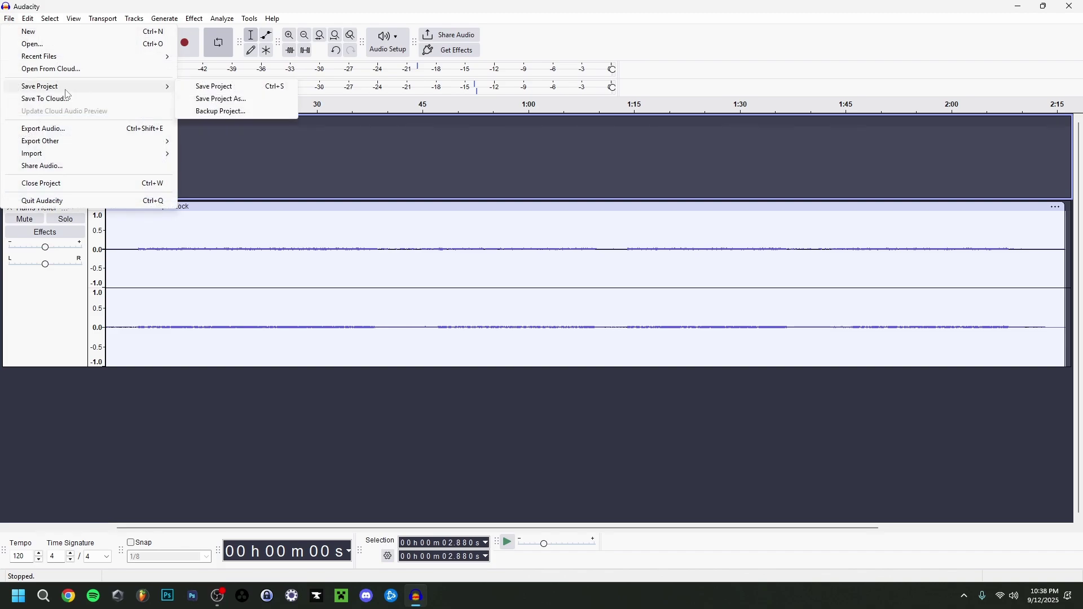
{"action": "left_click", "coordinate": [224, 99]}
{"action": "left_click", "coordinate": [361, 155]}
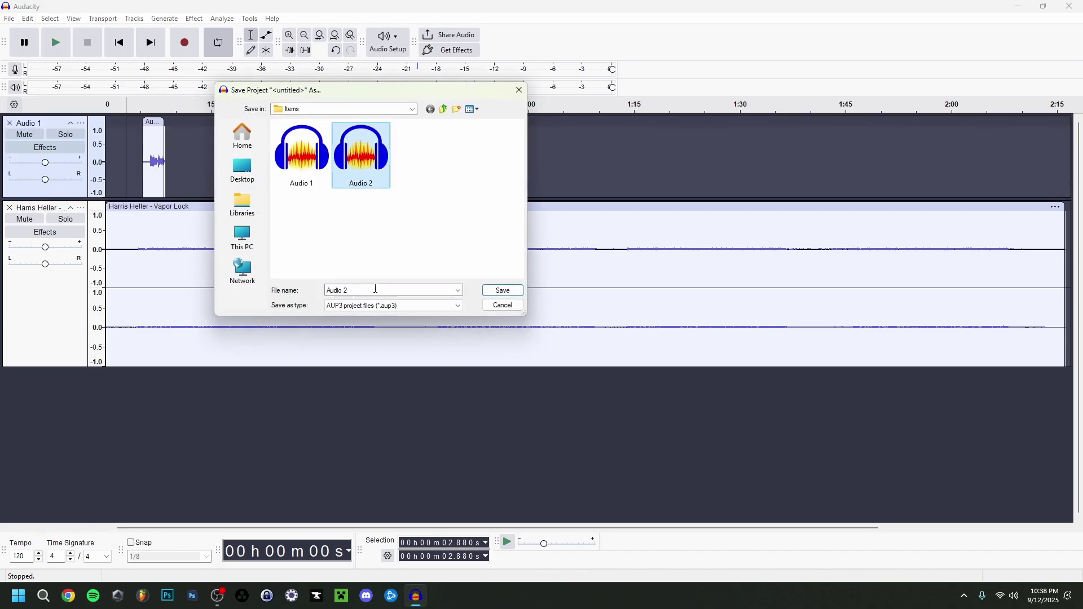
{"action": "double_click", "coordinate": [377, 288]}
{"action": "key", "text": "BackSpace"}
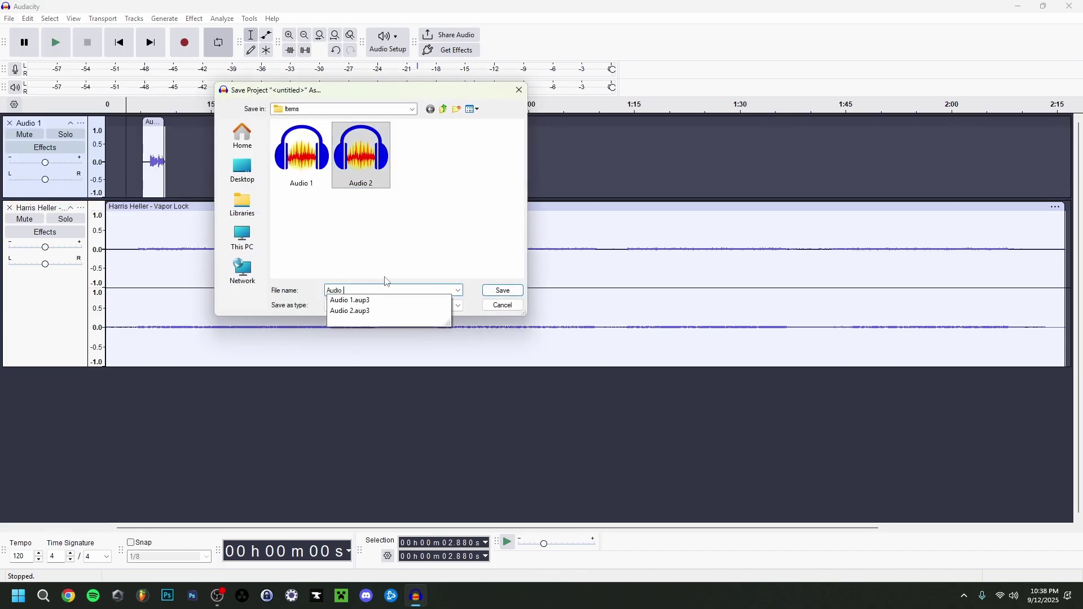
{"action": "type", "text": "3"}
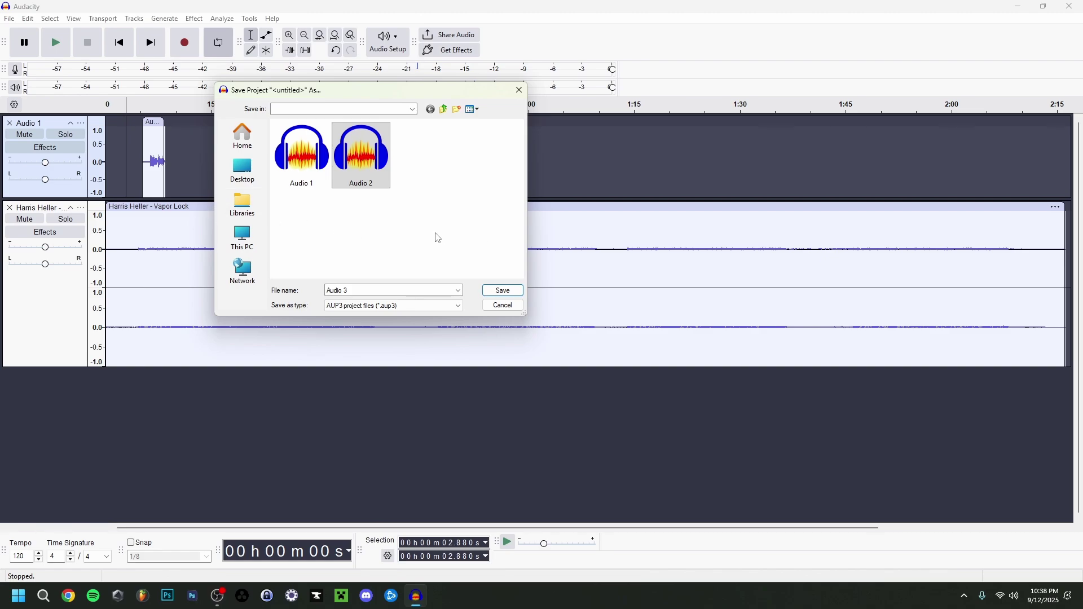
{"action": "left_click", "coordinate": [395, 306]}
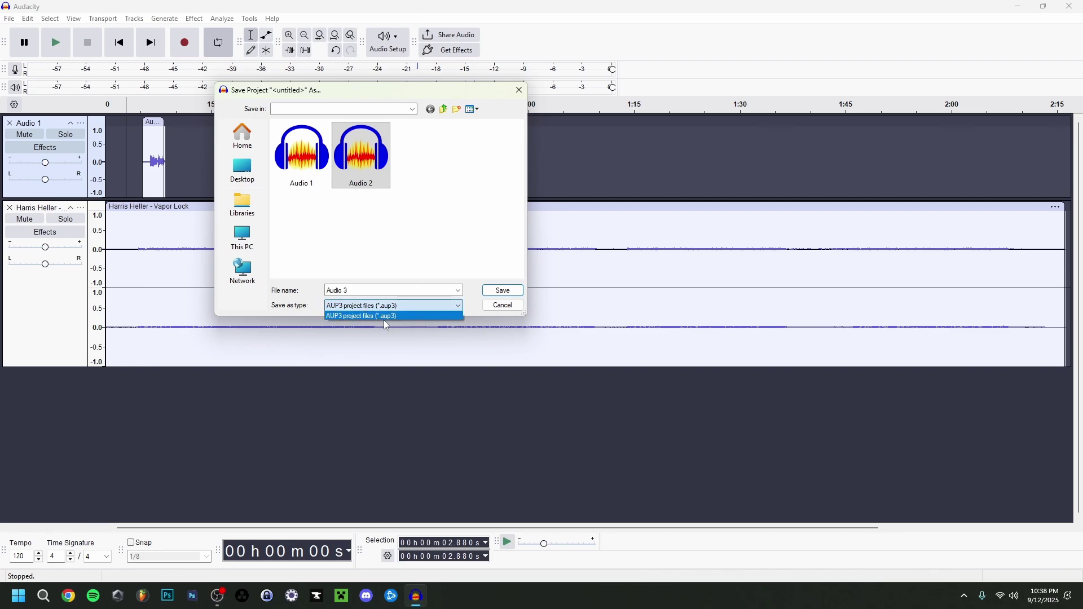
{"action": "left_click", "coordinate": [403, 250]}
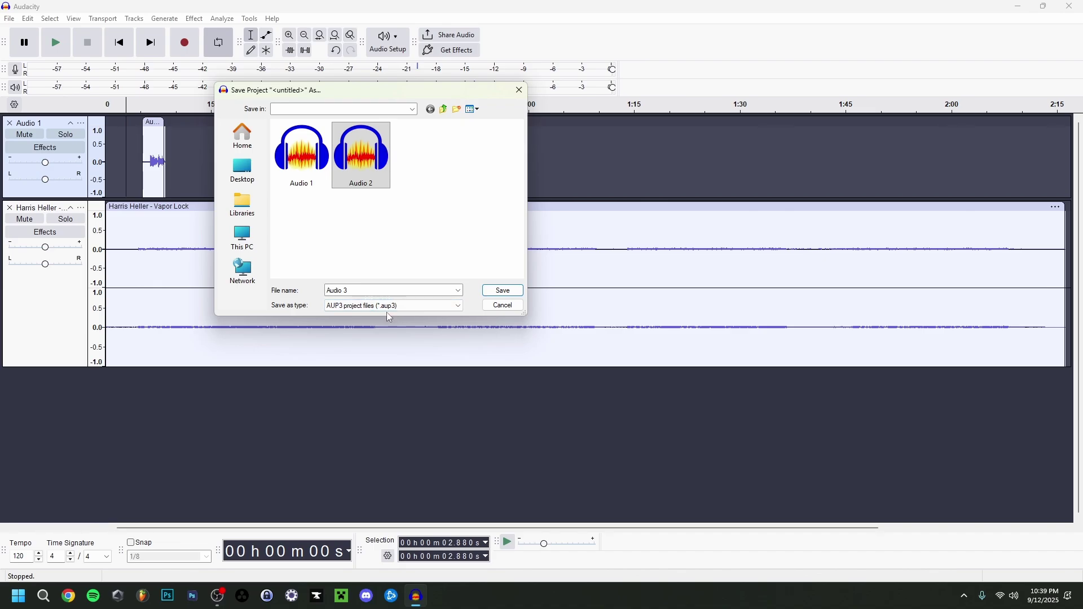
{"action": "left_click", "coordinate": [426, 194]}
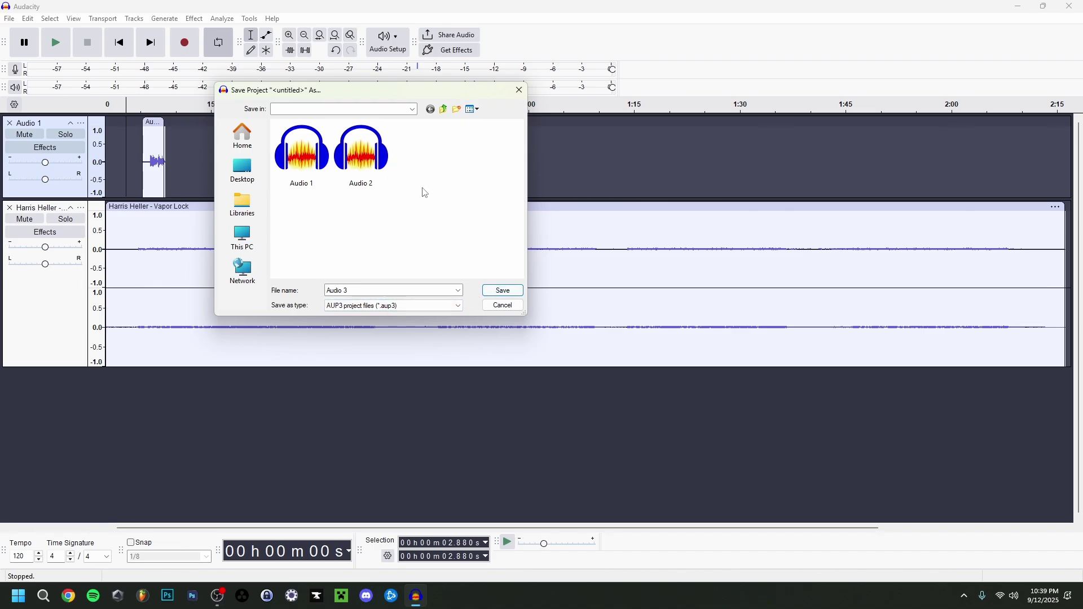
{"action": "key", "text": "Return"}
Step: Browse the Items folder for files to open and examine the saved Audio 3 project file
{"action": "left_click", "coordinate": [9, 19]}
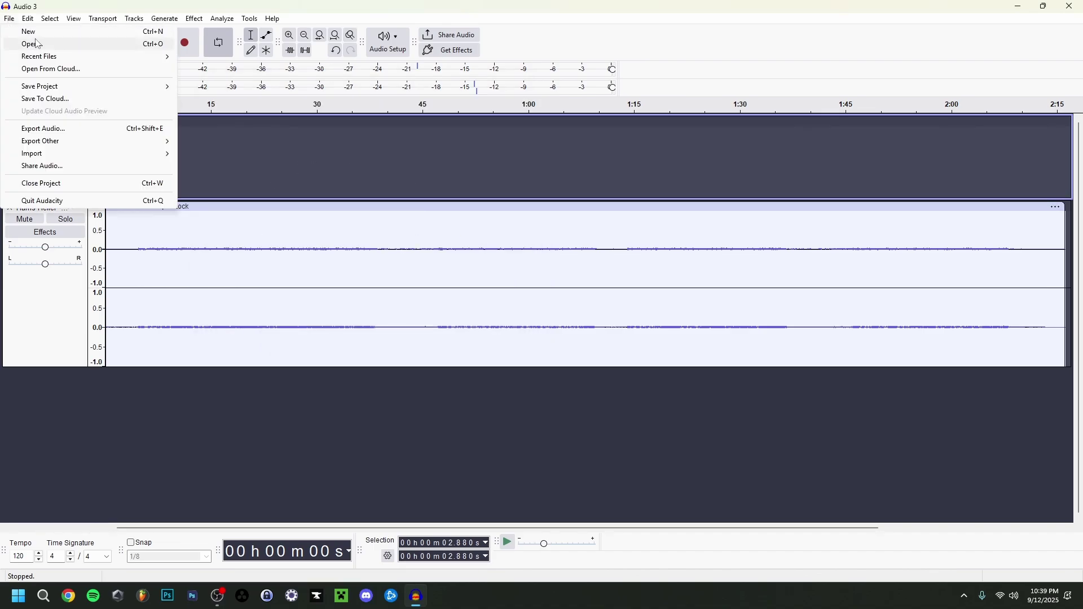
{"action": "left_click", "coordinate": [37, 43]}
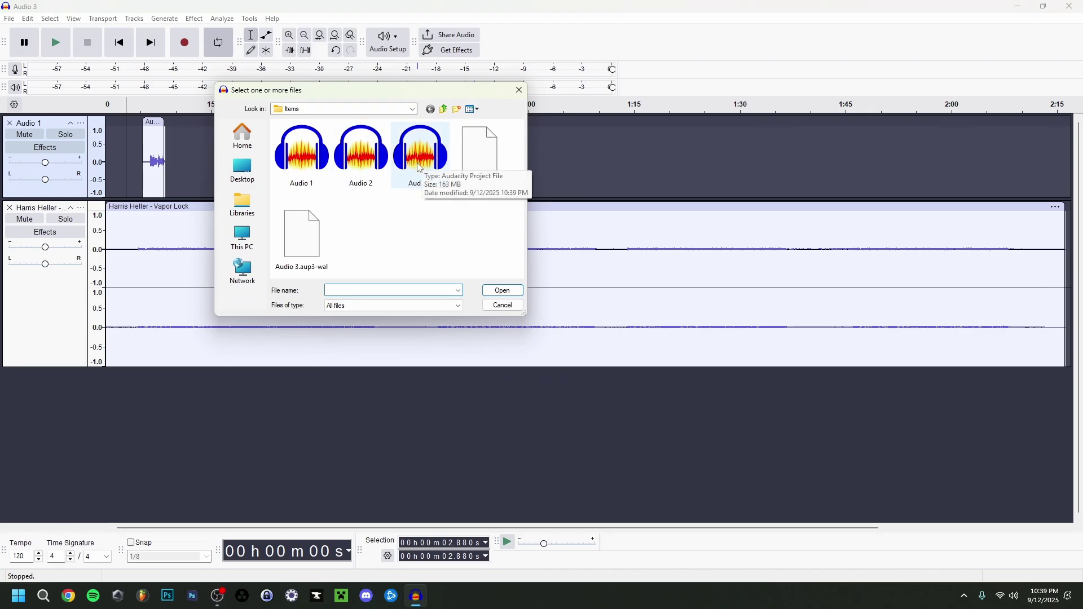
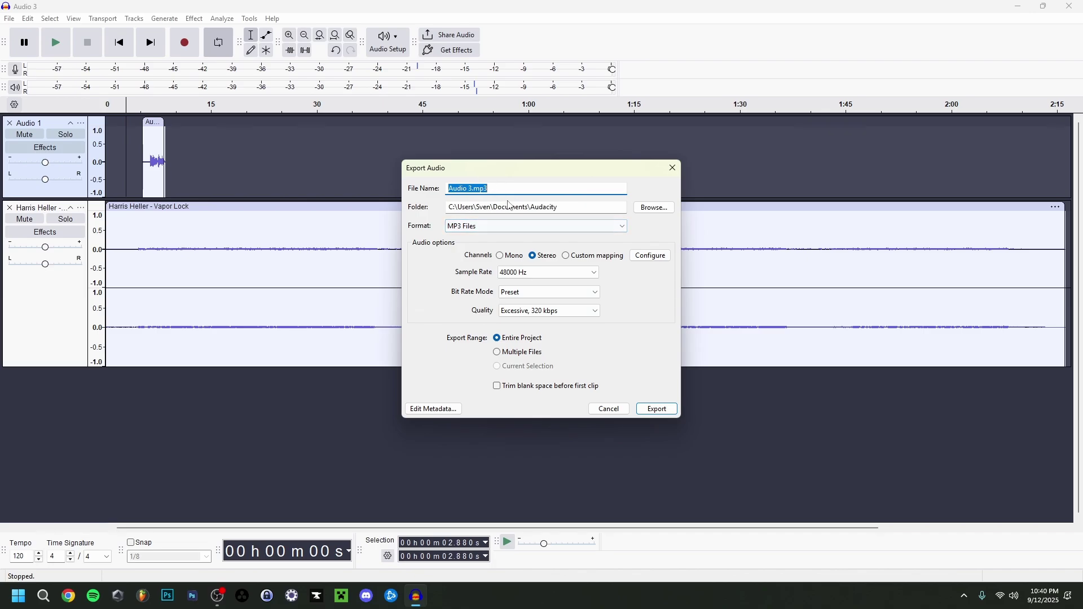
Step: Export the entire project as Audio 3.wav in WAV (Microsoft) format with 32-bit float encoding
{"action": "left_click", "coordinate": [470, 227]}
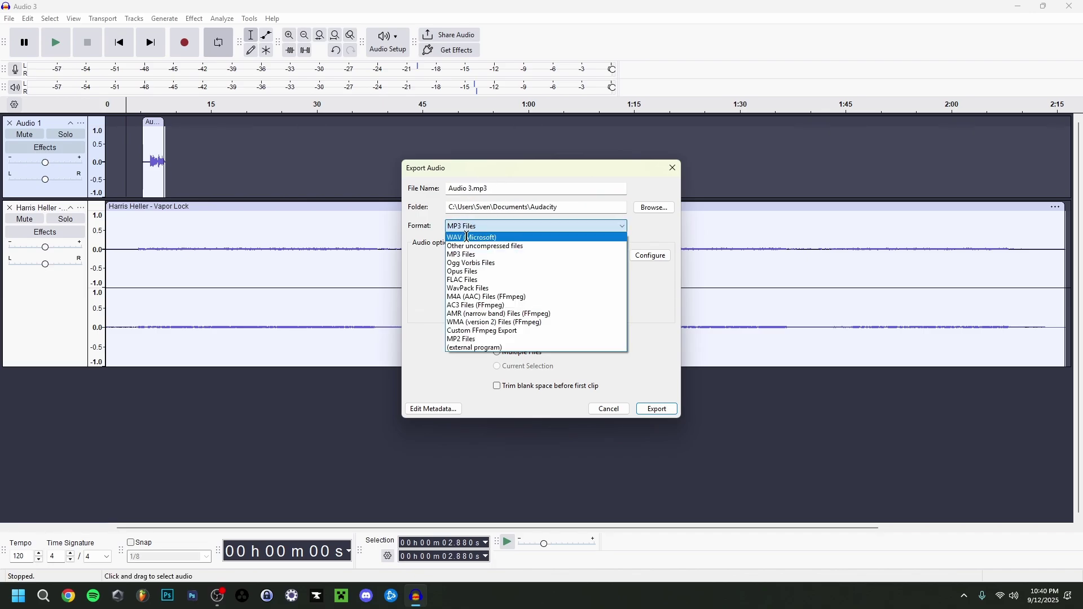
{"action": "left_click", "coordinate": [473, 238]}
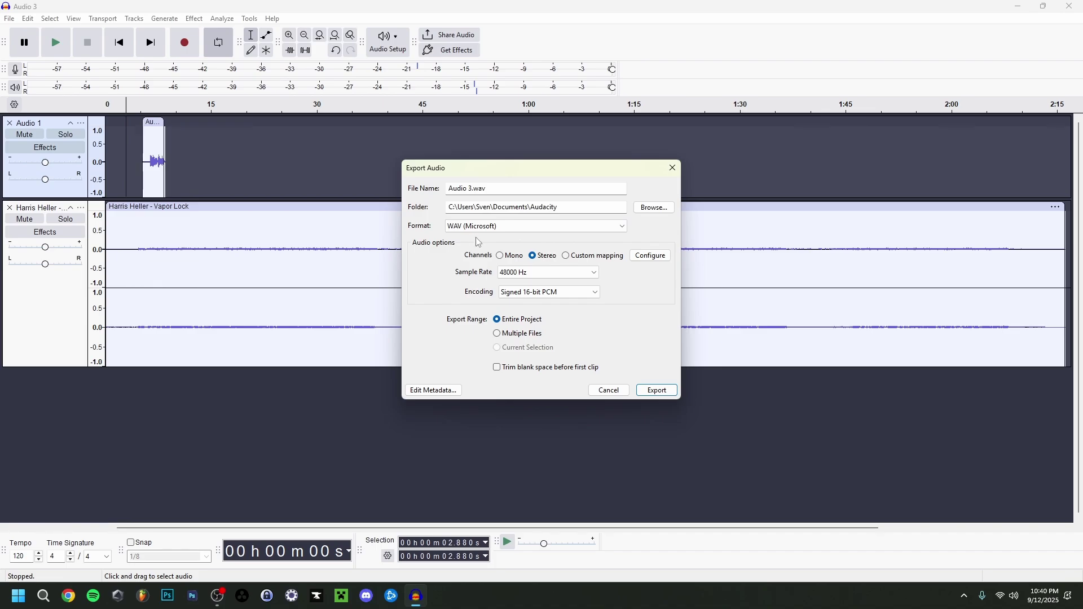
{"action": "left_click", "coordinate": [655, 210]}
{"action": "left_click", "coordinate": [931, 185]}
{"action": "left_click", "coordinate": [524, 294]}
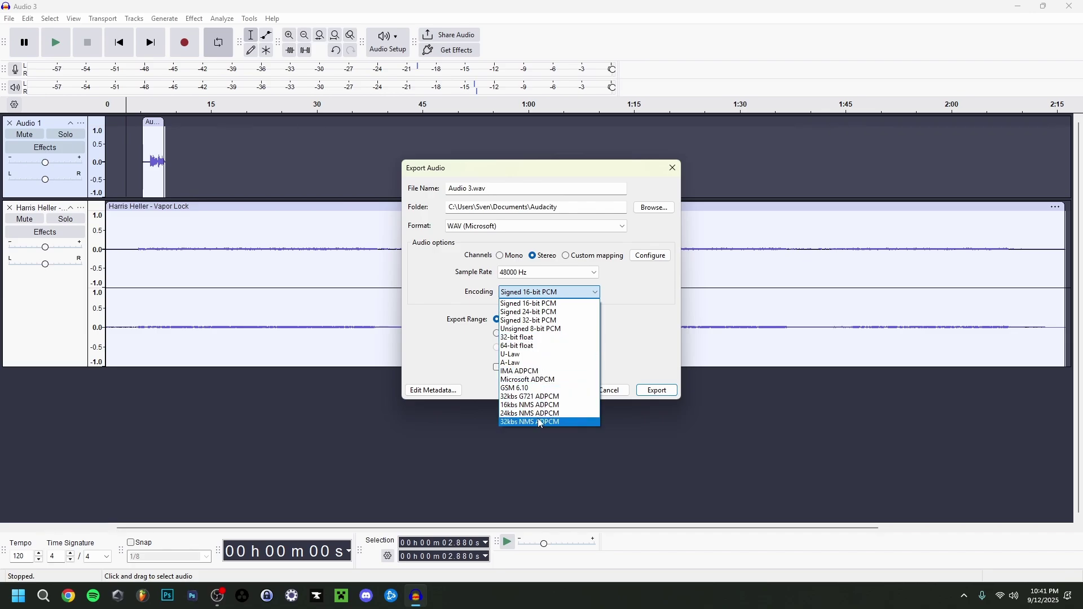
{"action": "left_click", "coordinate": [516, 338]}
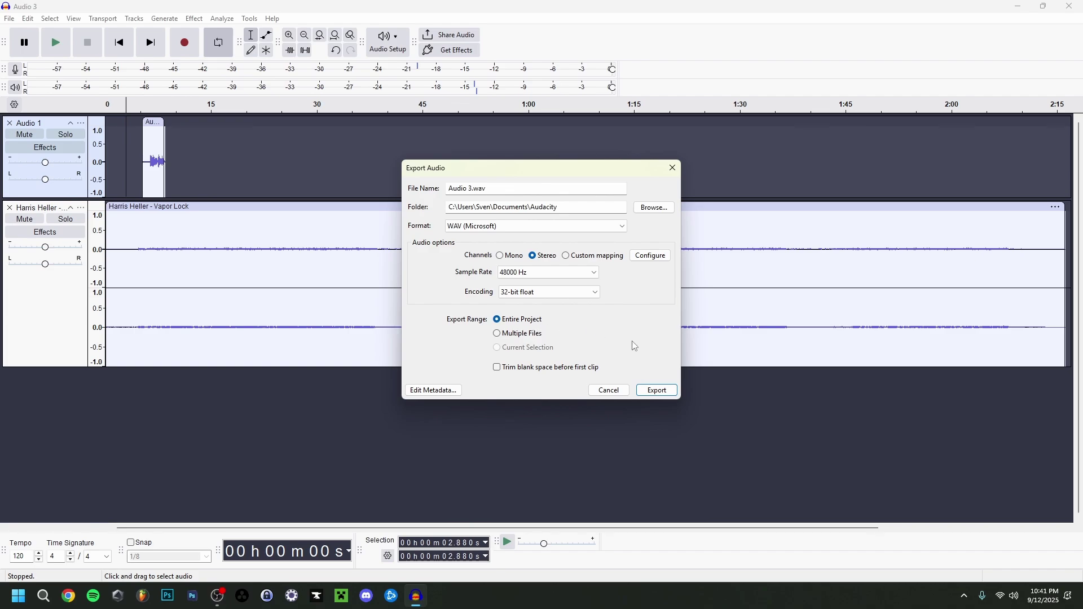
{"action": "left_click", "coordinate": [655, 391]}
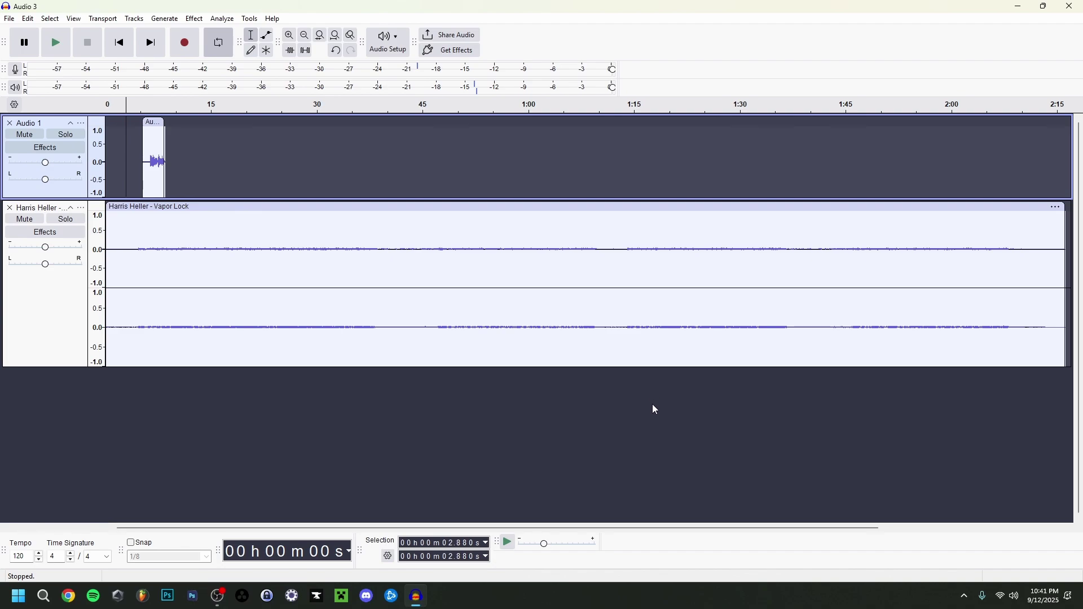
{"action": "left_click", "coordinate": [9, 19]}
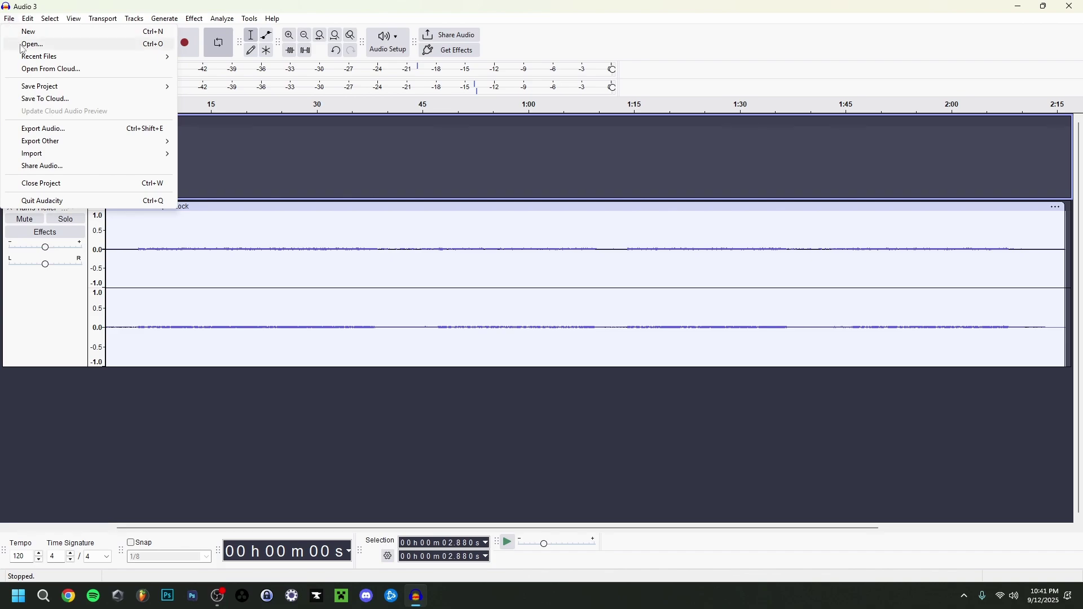
{"action": "mouse_move", "coordinate": [167, 154]}
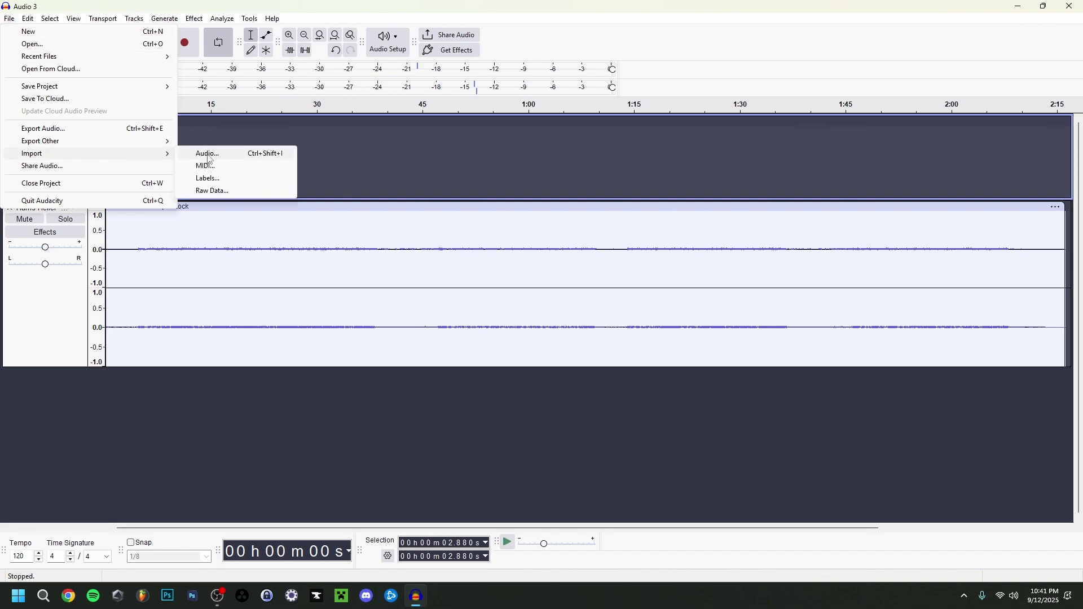
{"action": "left_click", "coordinate": [284, 411]}
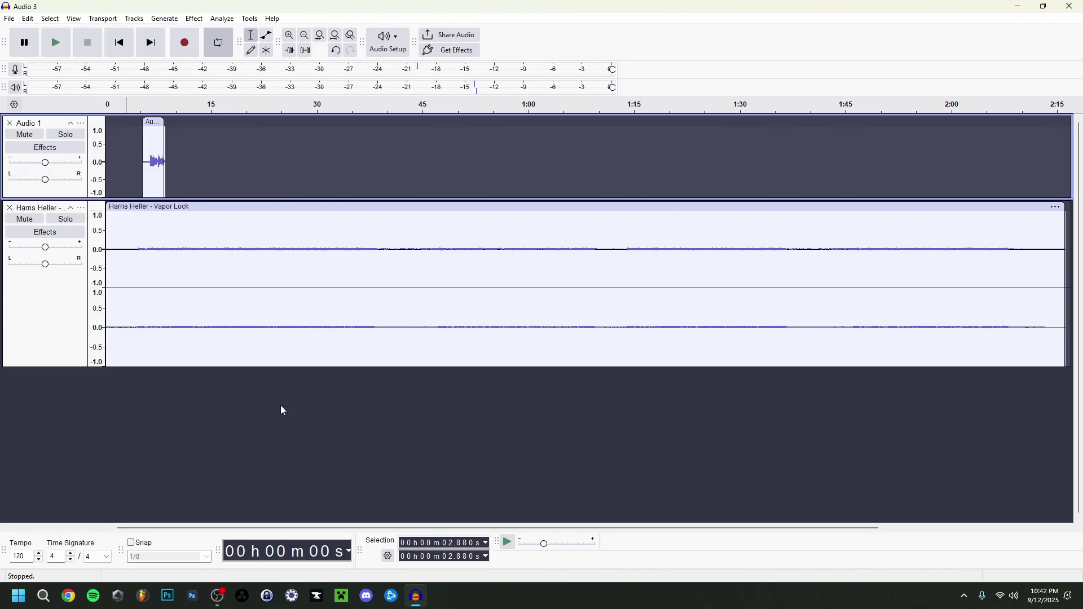